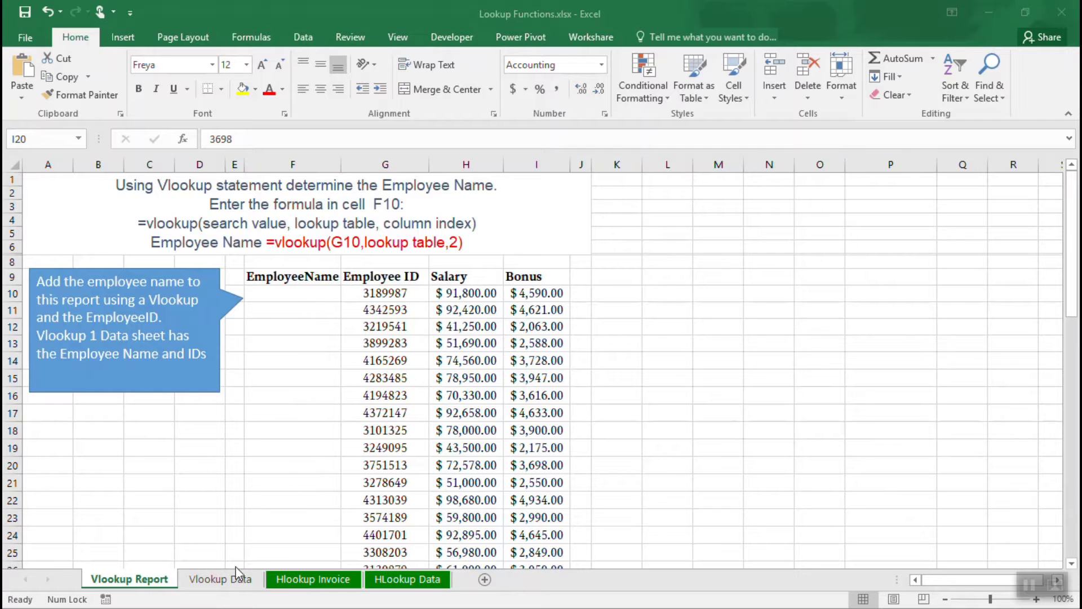
# Step: Examine the Employee ID and Employee Name columns on the Vlookup Data sheet against the Vlookup Report layout and its formula instructions
pyautogui.click(222, 585)
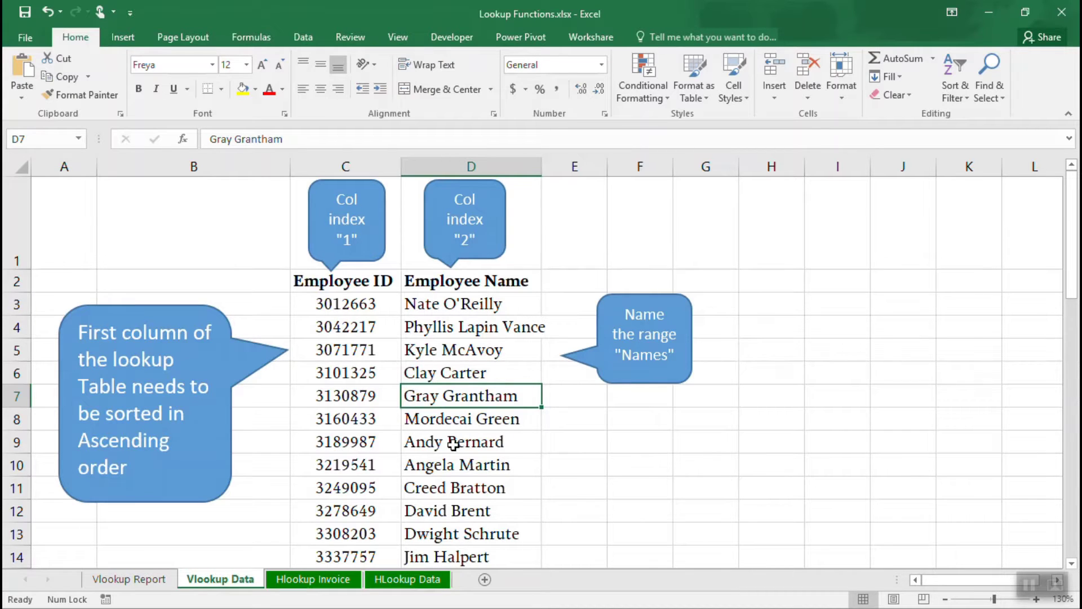
pyautogui.click(151, 585)
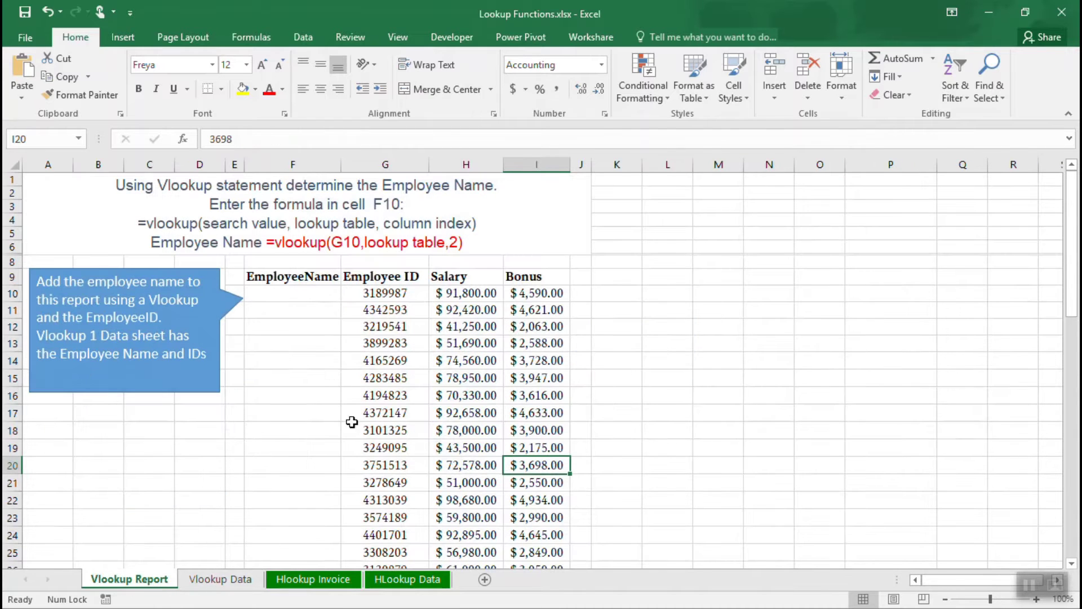
pyautogui.click(321, 295)
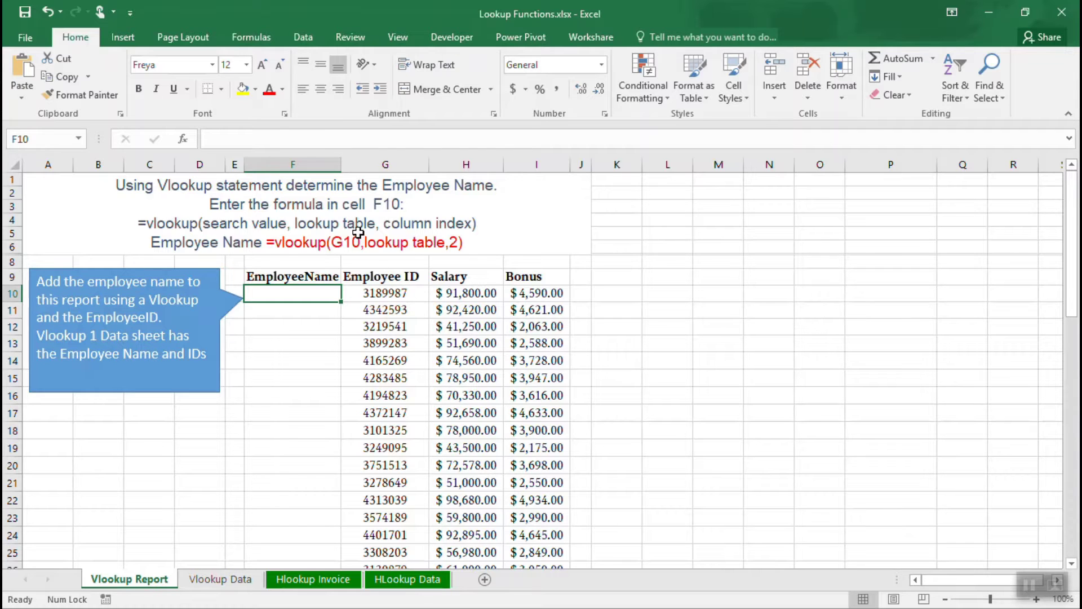
pyautogui.click(228, 580)
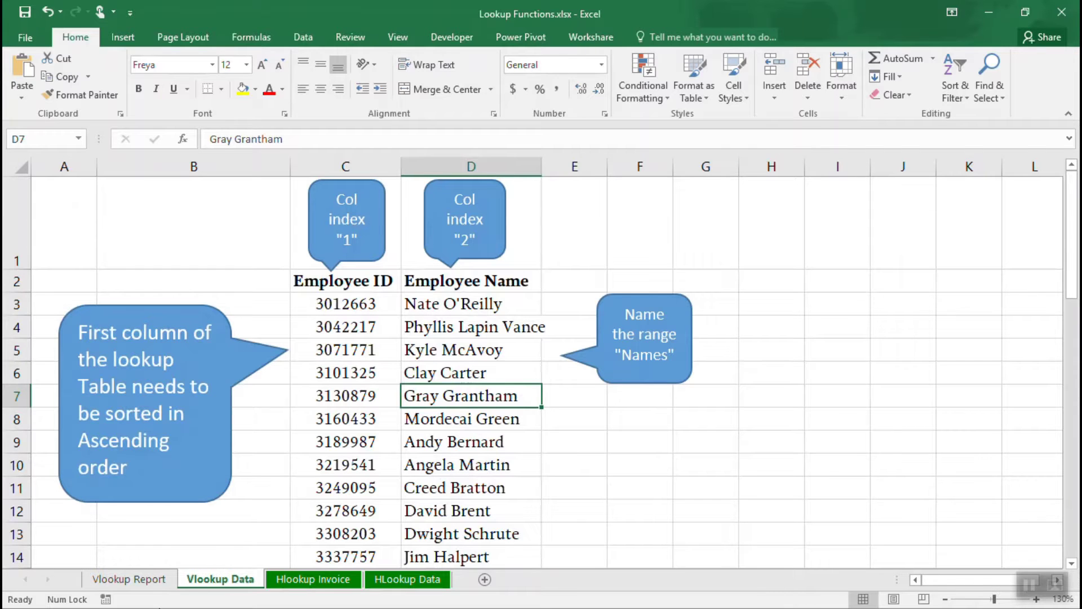
pyautogui.click(158, 580)
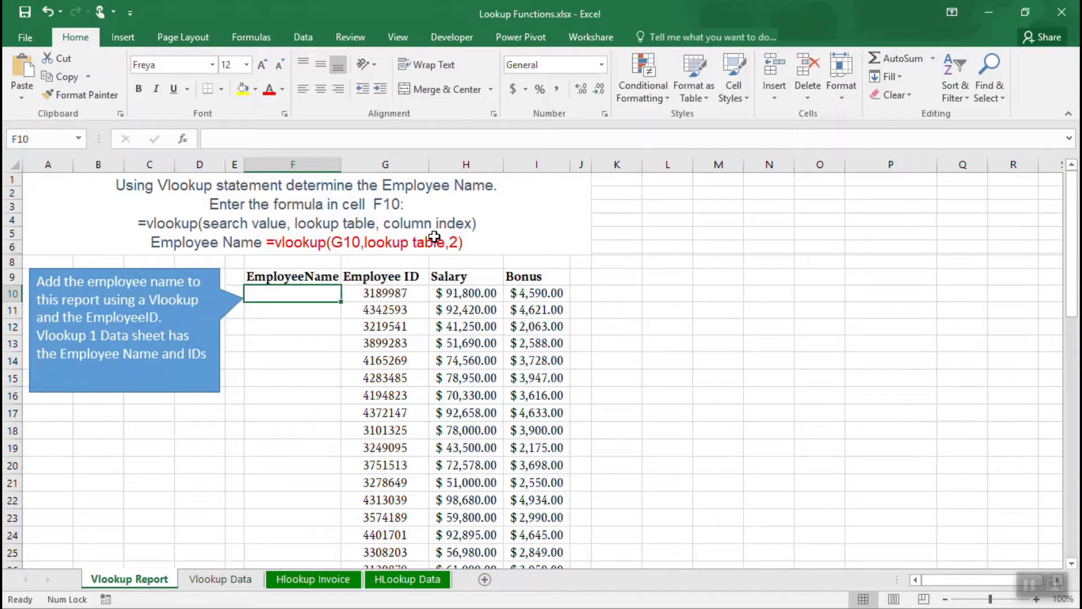
pyautogui.click(217, 580)
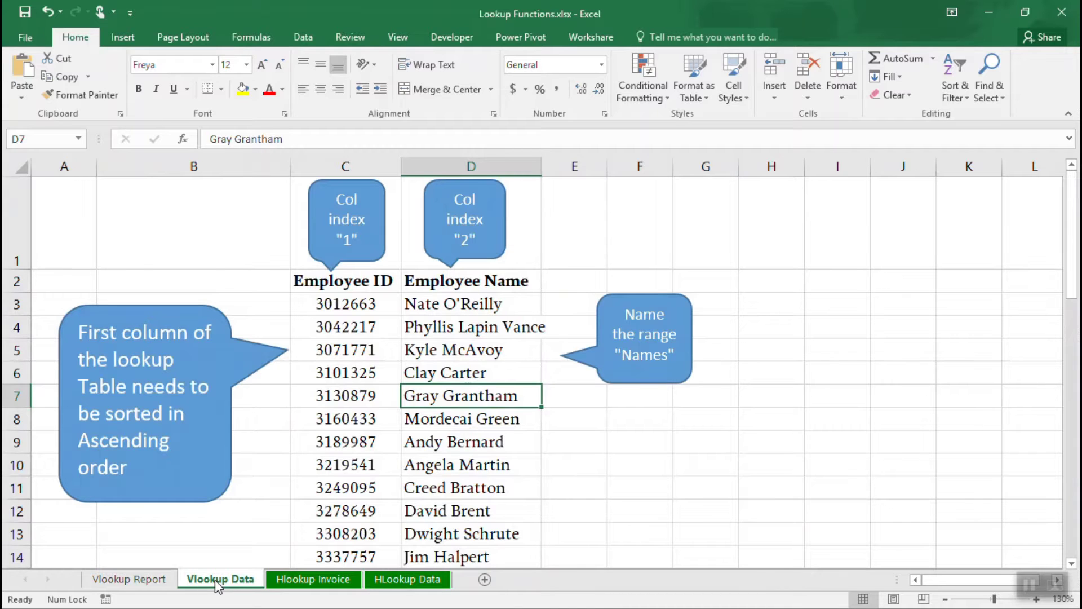
pyautogui.click(64, 166)
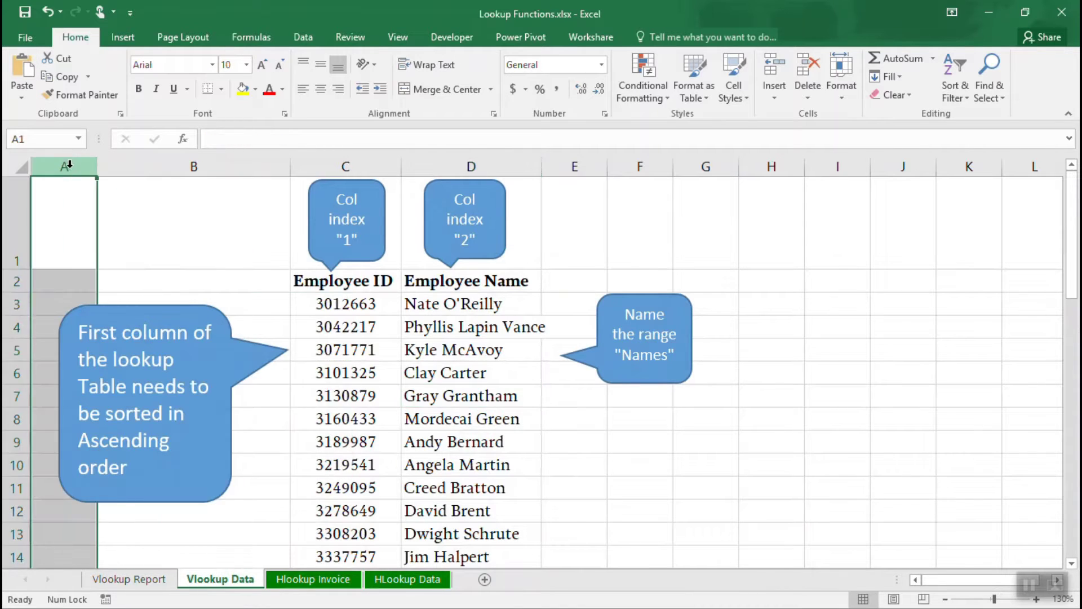
pyautogui.click(142, 161)
pyautogui.click(361, 164)
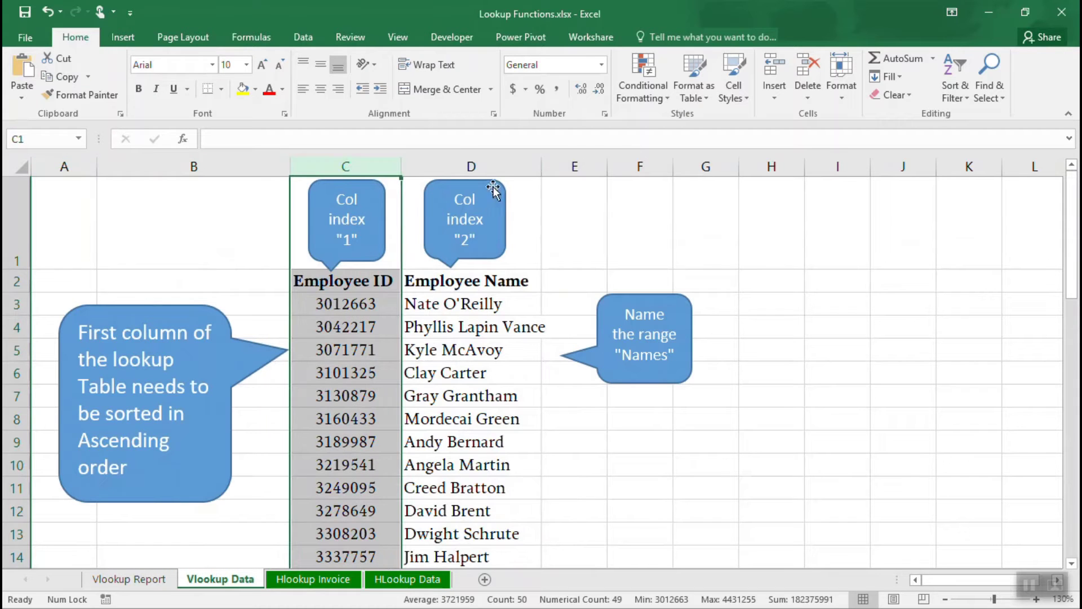
pyautogui.click(501, 161)
pyautogui.click(467, 443)
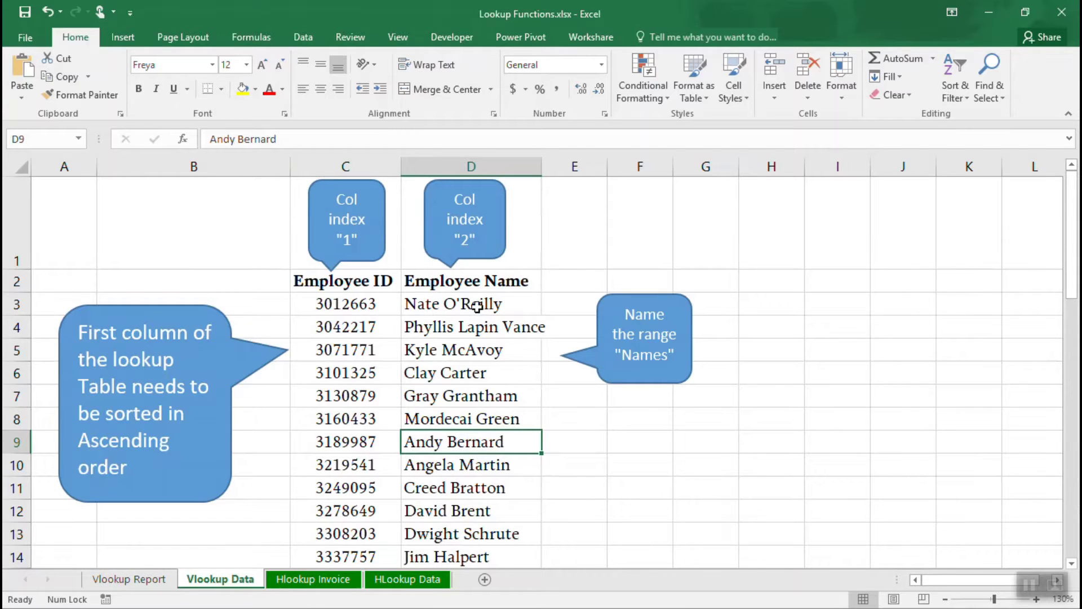
pyautogui.click(509, 302)
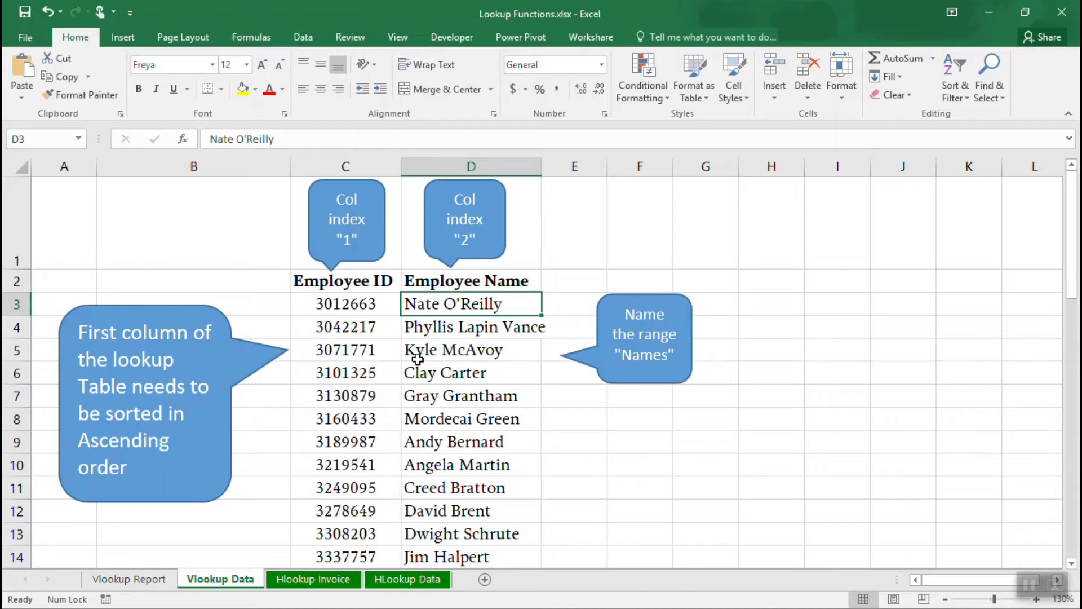
# Step: Name the entire Employee ID and Employee Name table, including its headers, "names" on the Vlookup Data sheet
pyautogui.click(361, 282)
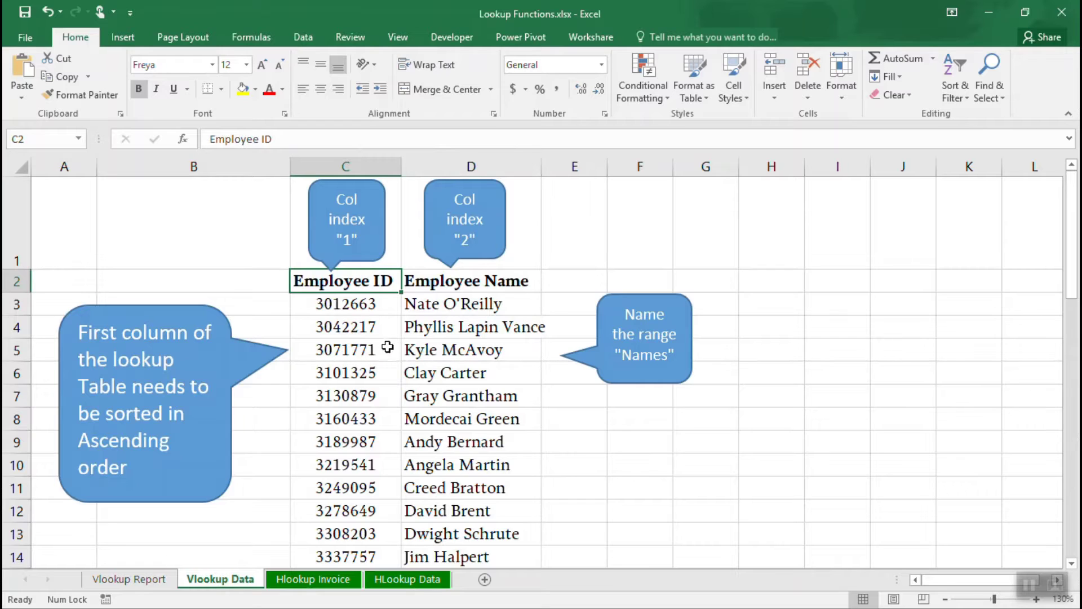
pyautogui.moveTo(364, 285); pyautogui.dragTo(484, 494)
pyautogui.scroll(12, 485, 494)
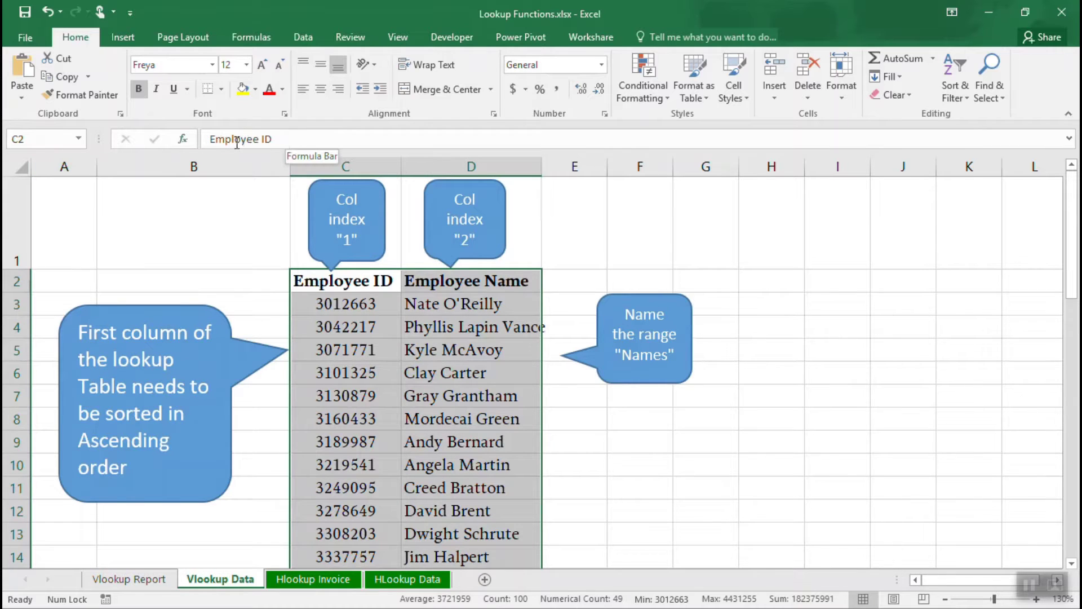
pyautogui.click(25, 138)
pyautogui.write('names')
pyautogui.press('Return')
pyautogui.click(777, 427)
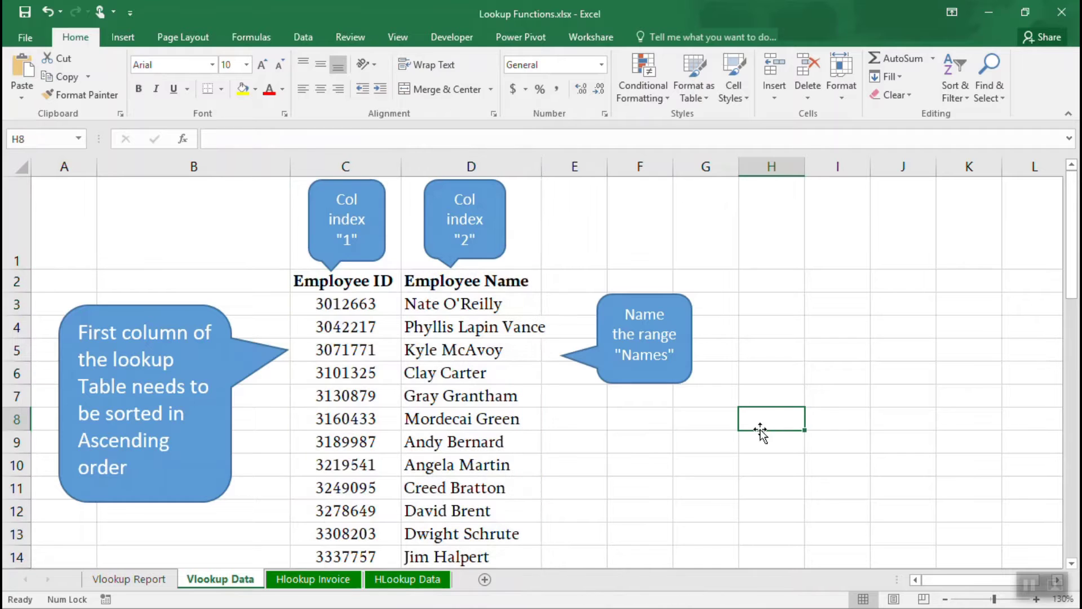
# Step: From the HLookup Data sheet, jump to the named range "names" to check which cells it covers
pyautogui.click(426, 584)
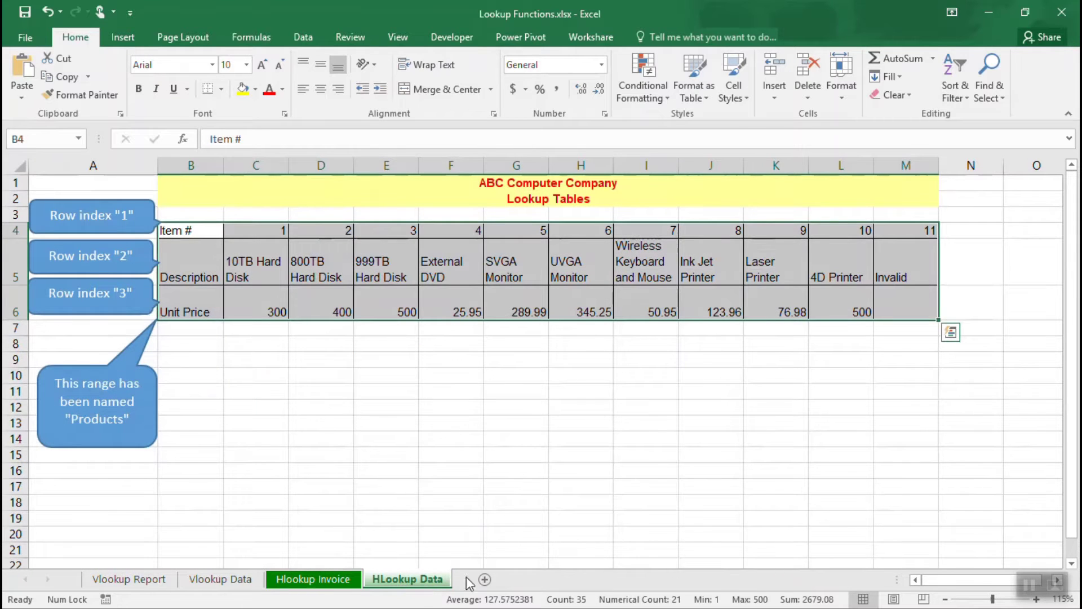
pyautogui.click(80, 139)
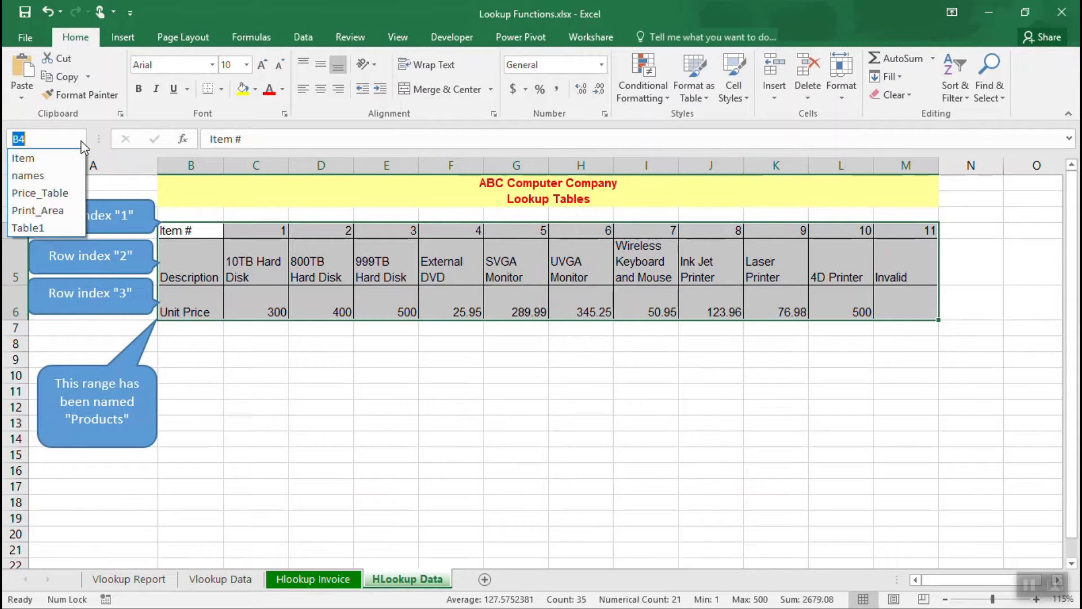
pyautogui.click(50, 179)
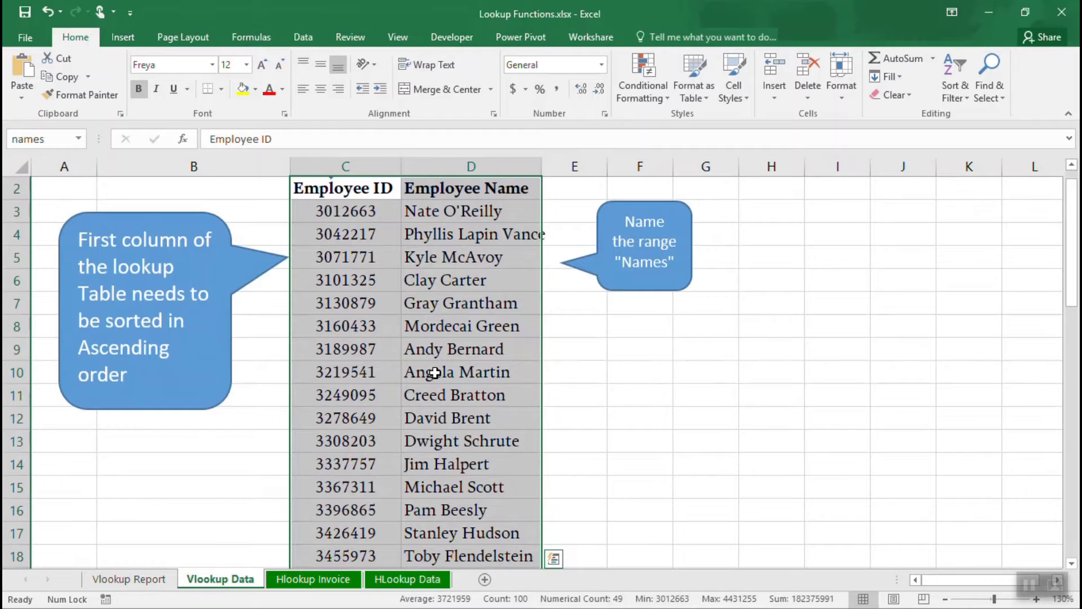
pyautogui.click(476, 351)
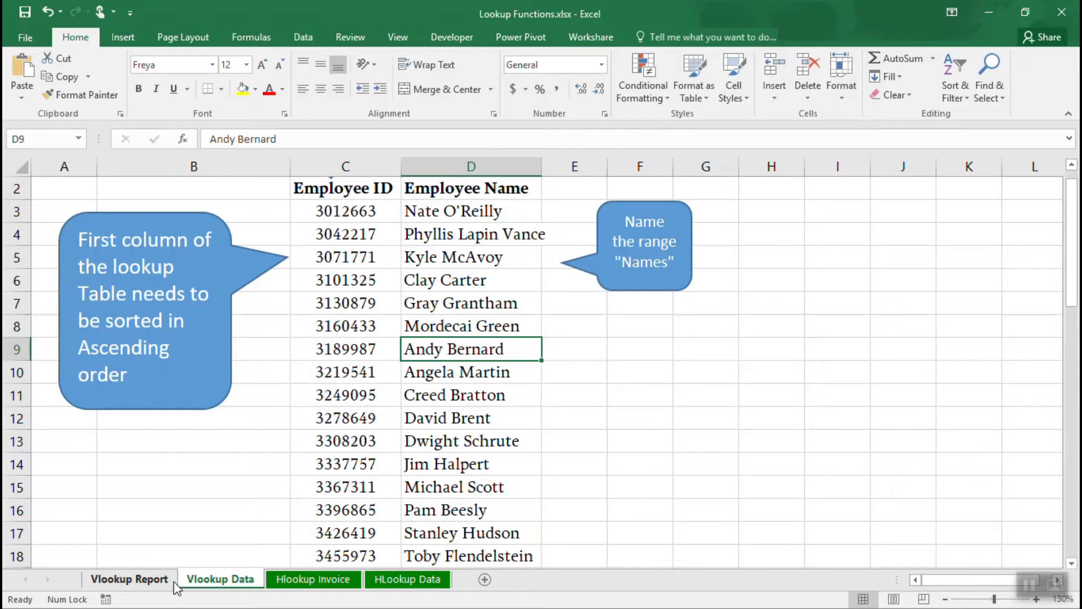
pyautogui.scroll(1, 305, 519)
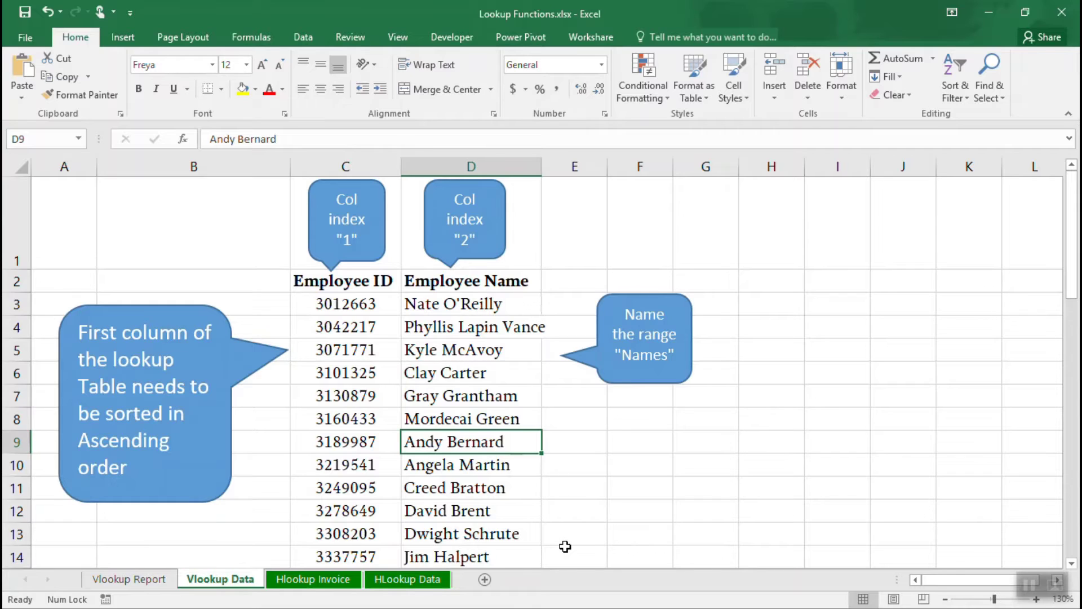
# Step: Enter the formula =vlookup(G10,names,2) in cell F10 of the Vlookup Report sheet
pyautogui.click(142, 581)
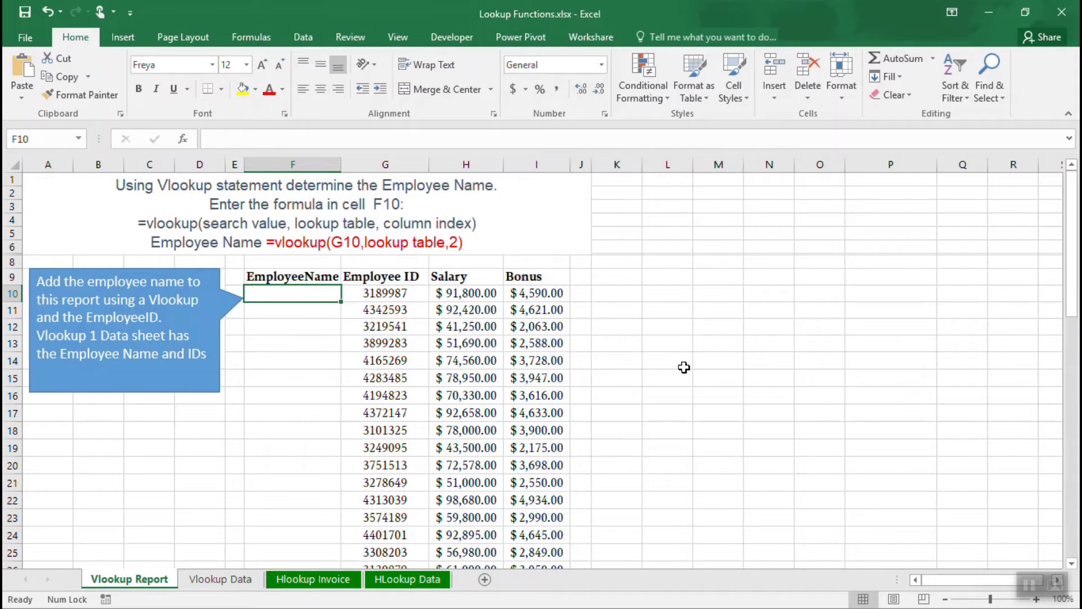
pyautogui.write('=vlookup(')
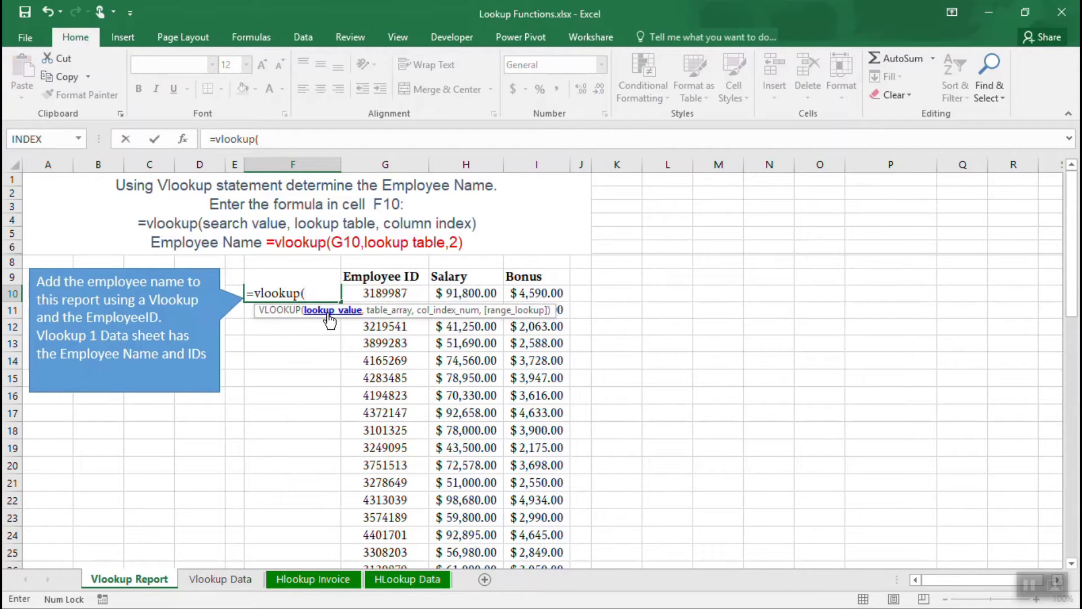
pyautogui.click(419, 293)
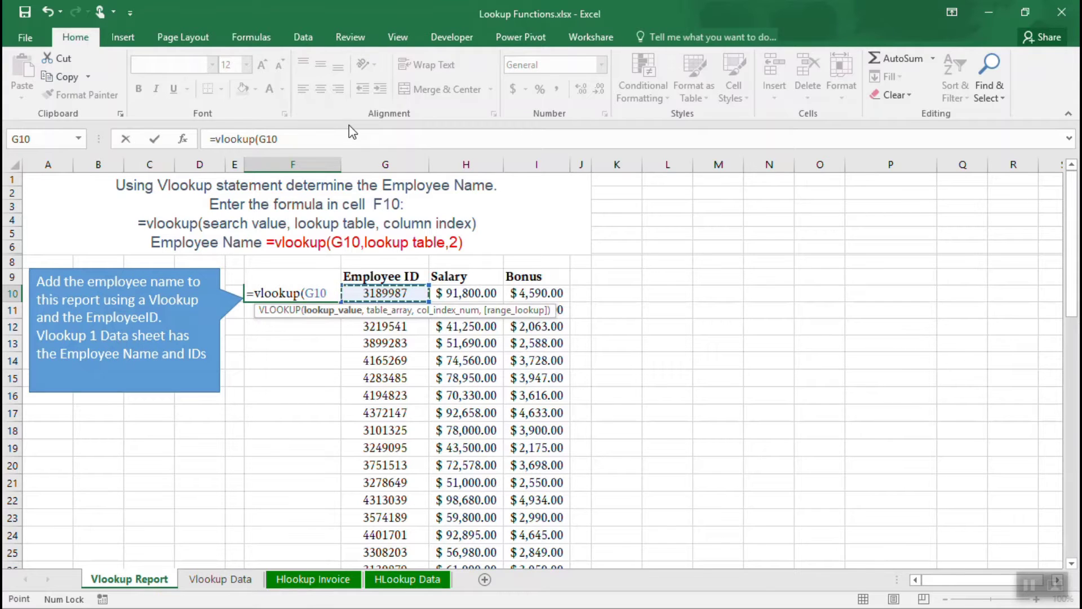
pyautogui.write(',')
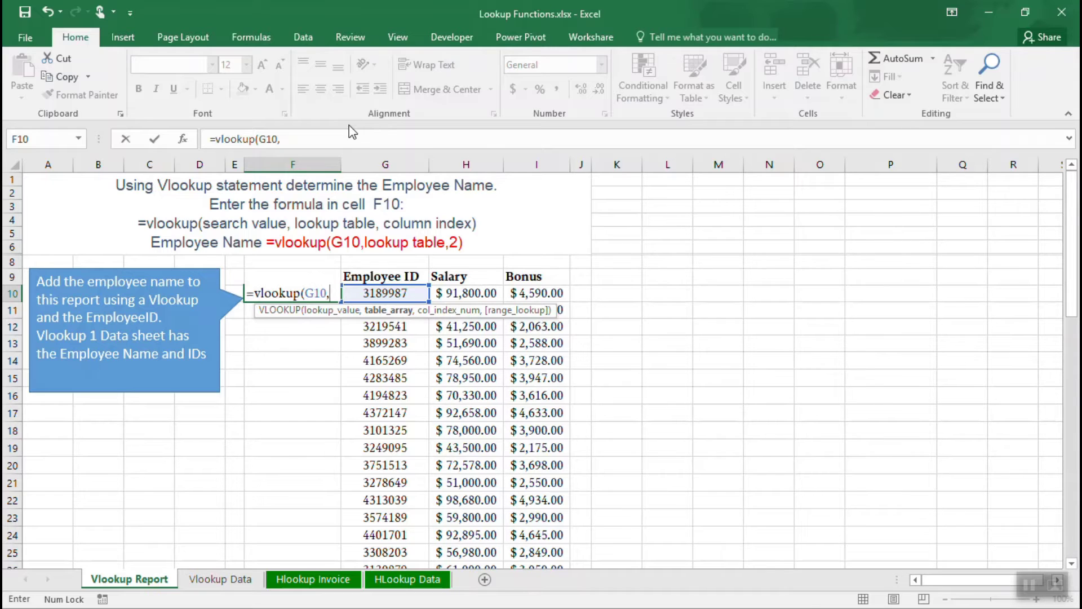
pyautogui.write('names')
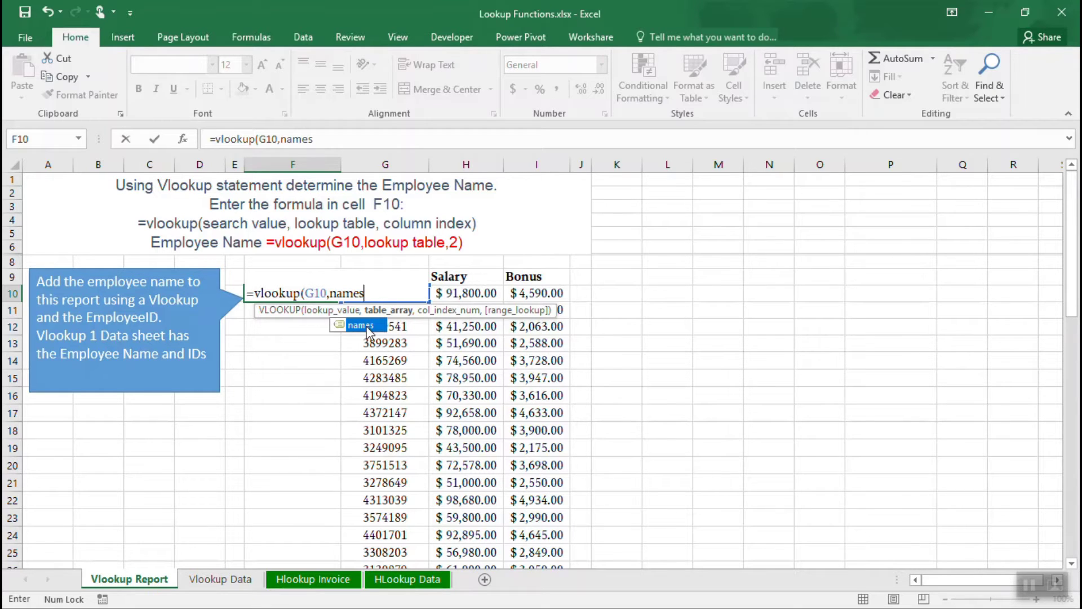
pyautogui.write(',')
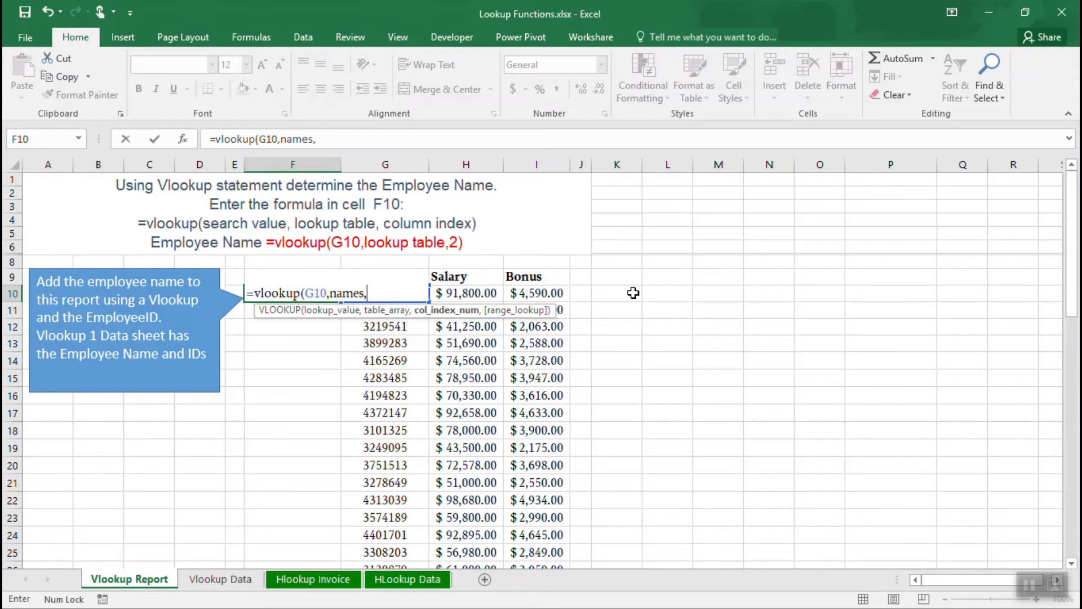
pyautogui.write('2)')
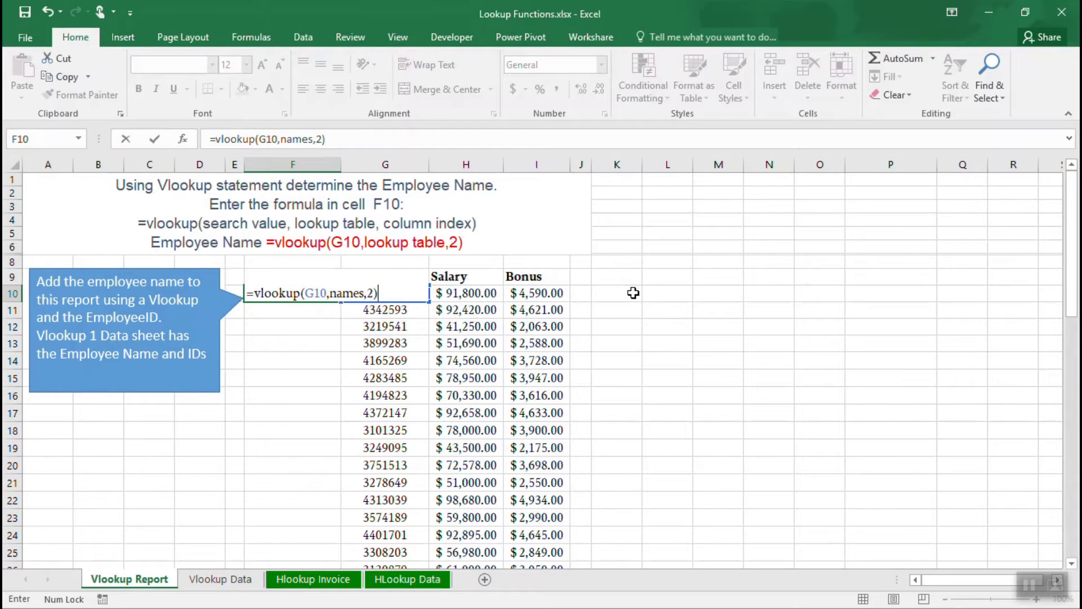
pyautogui.press('Return')
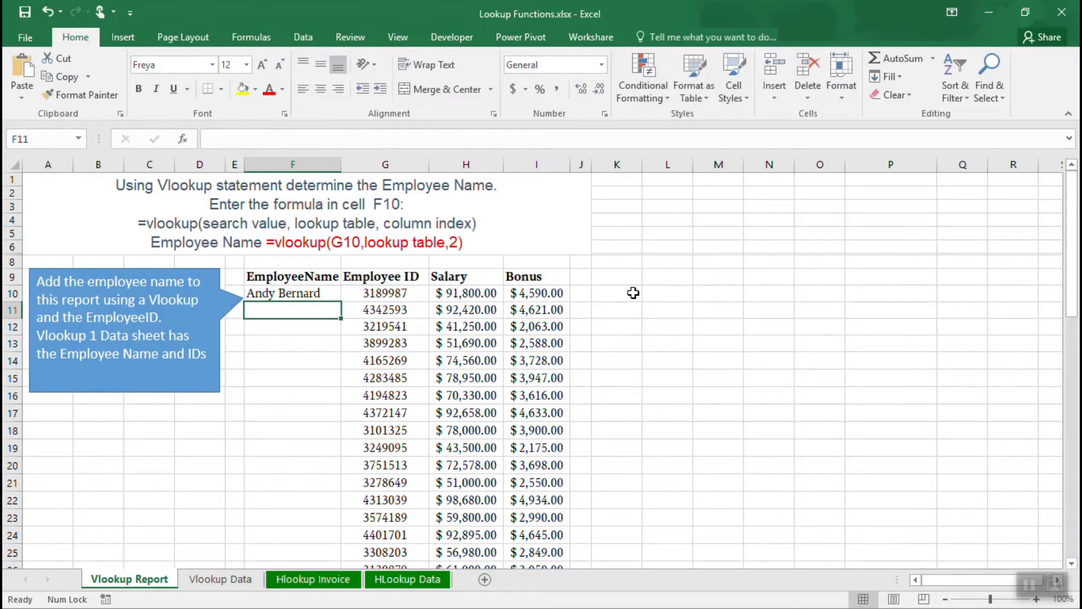
# Step: Check the employee ID in G10 against the matching ID and name on the Vlookup Data sheet
pyautogui.click(404, 297)
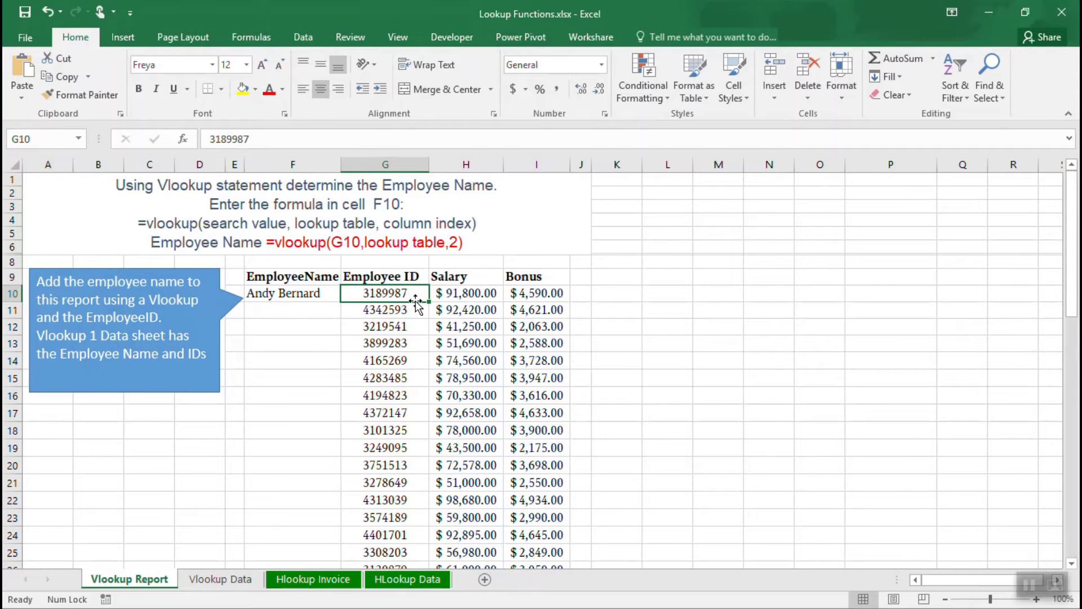
pyautogui.click(233, 580)
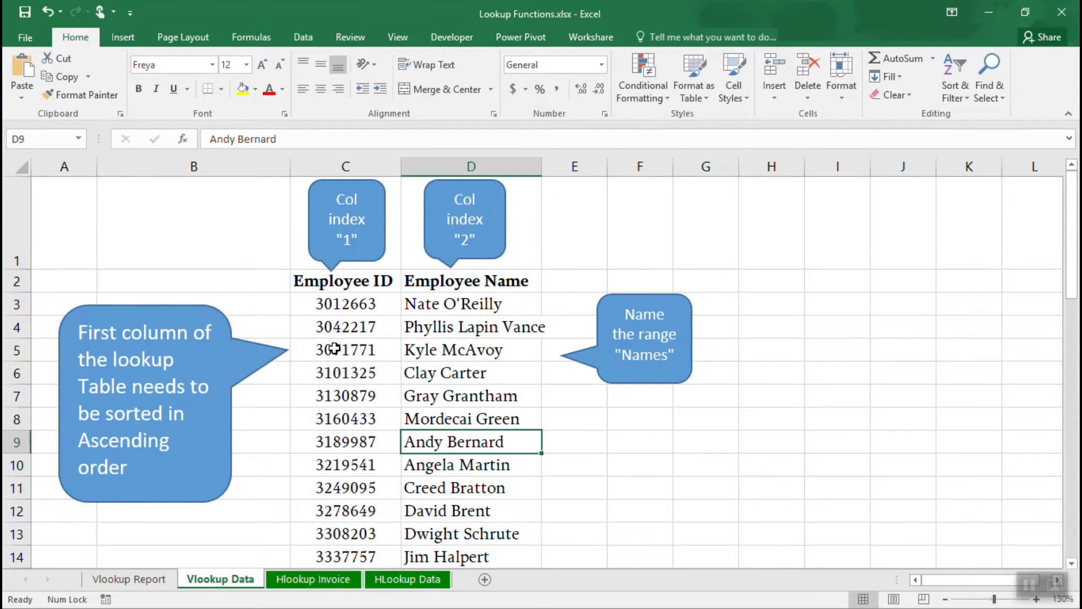
pyautogui.click(336, 443)
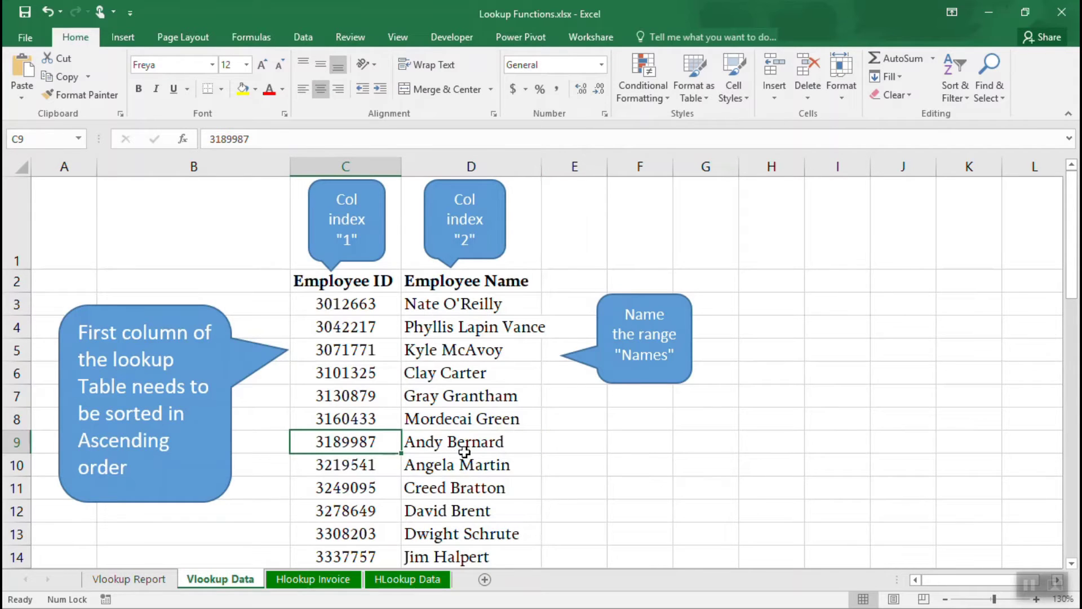
pyautogui.click(492, 446)
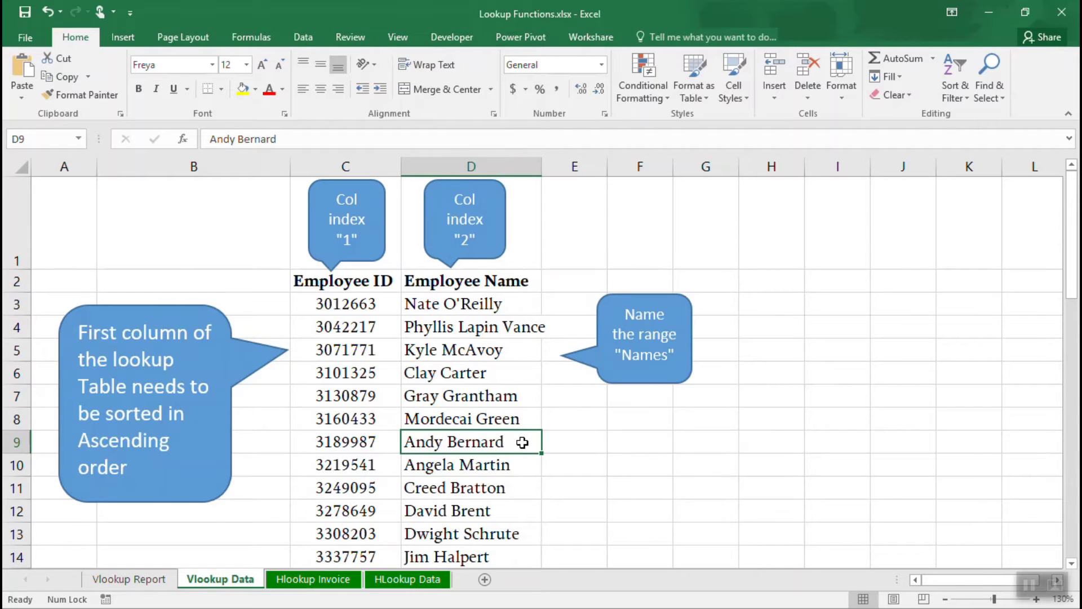
# Step: Copy the F10 lookup formula down the EmployeeName column for every employee row in Vlookup Report and review the filled rows
pyautogui.click(164, 579)
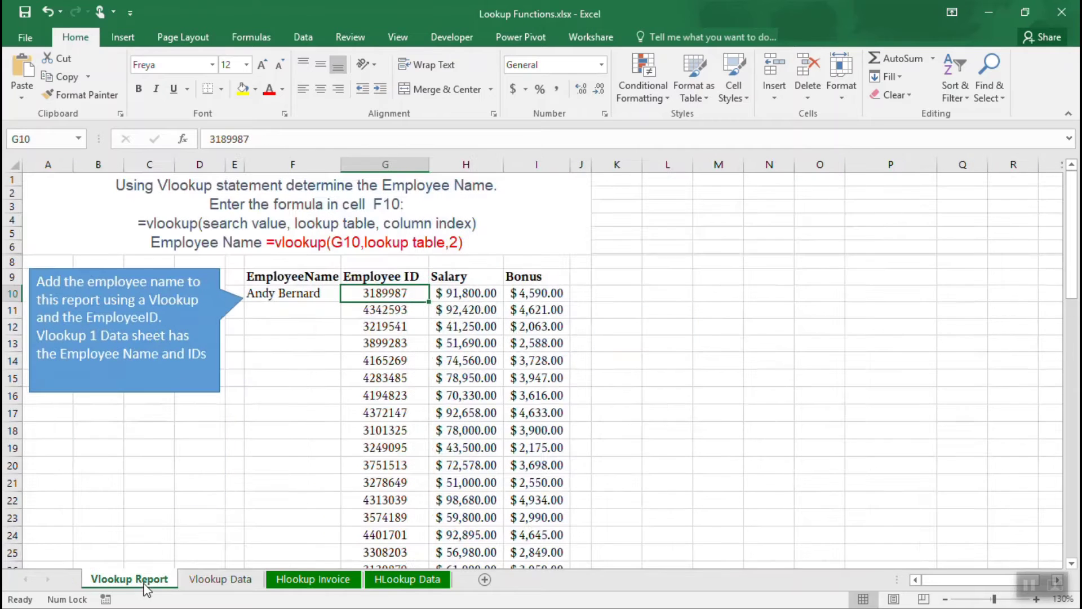
pyautogui.click(311, 293)
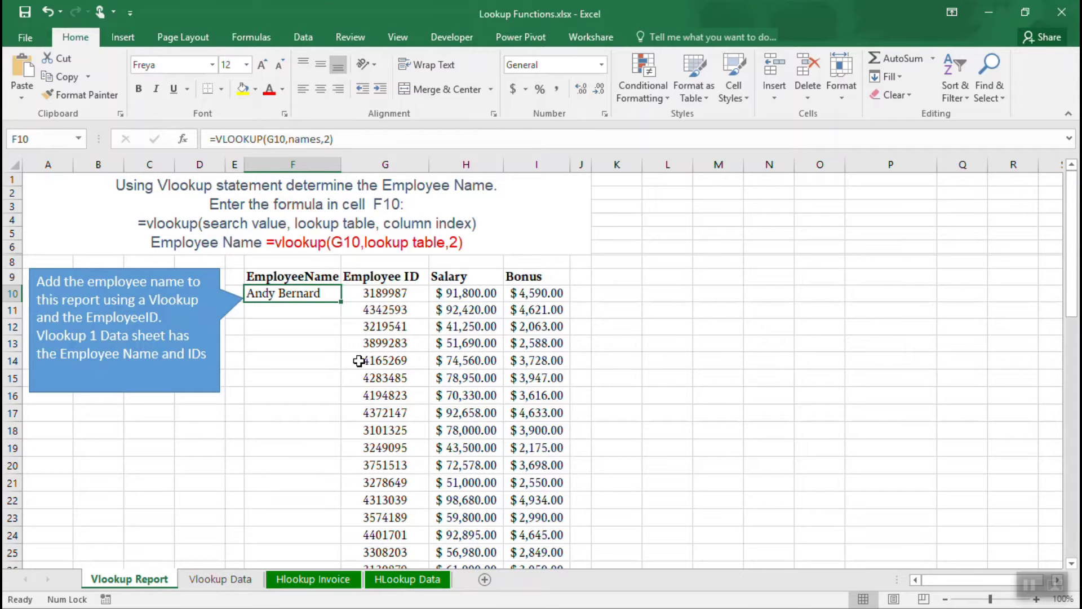
pyautogui.scroll(-3, 359, 361)
pyautogui.scroll(3, 359, 361)
pyautogui.doubleClick(342, 304)
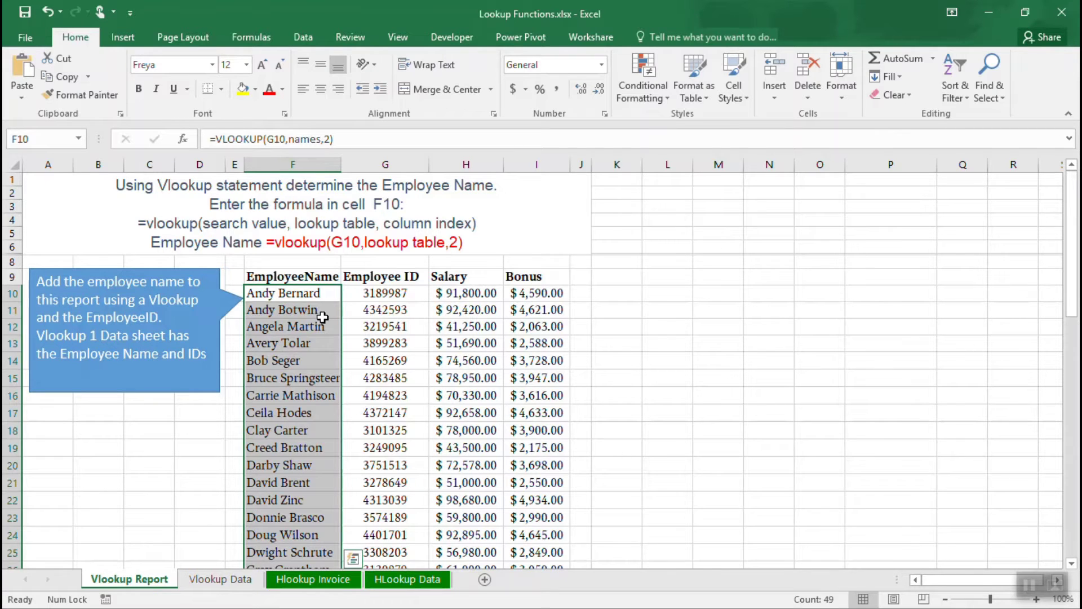
pyautogui.click(323, 317)
pyautogui.scroll(-4, 332, 403)
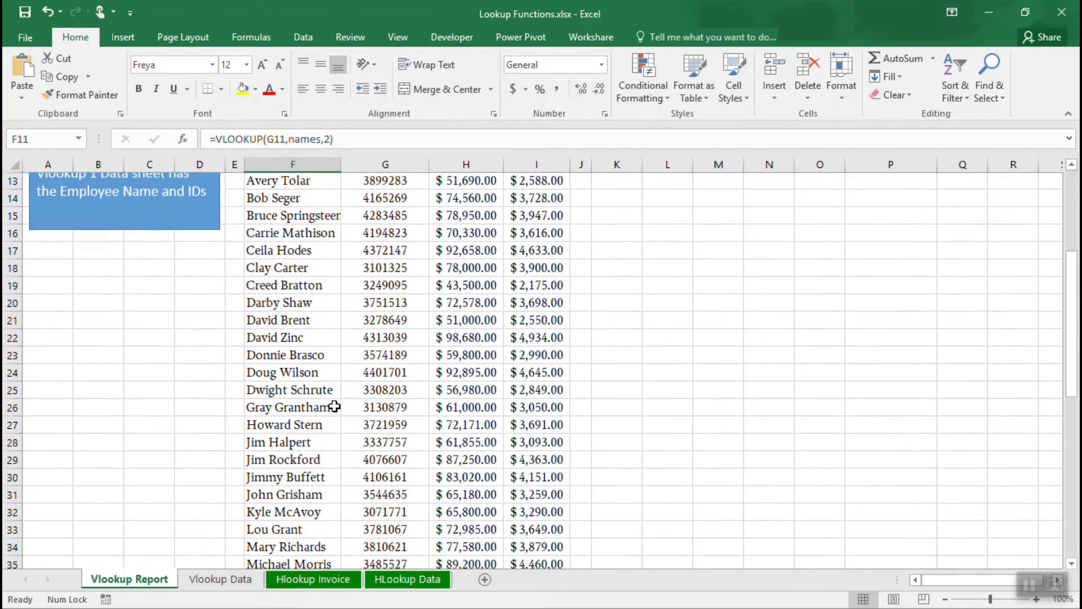
pyautogui.scroll(-3, 335, 406)
pyautogui.scroll(6, 335, 406)
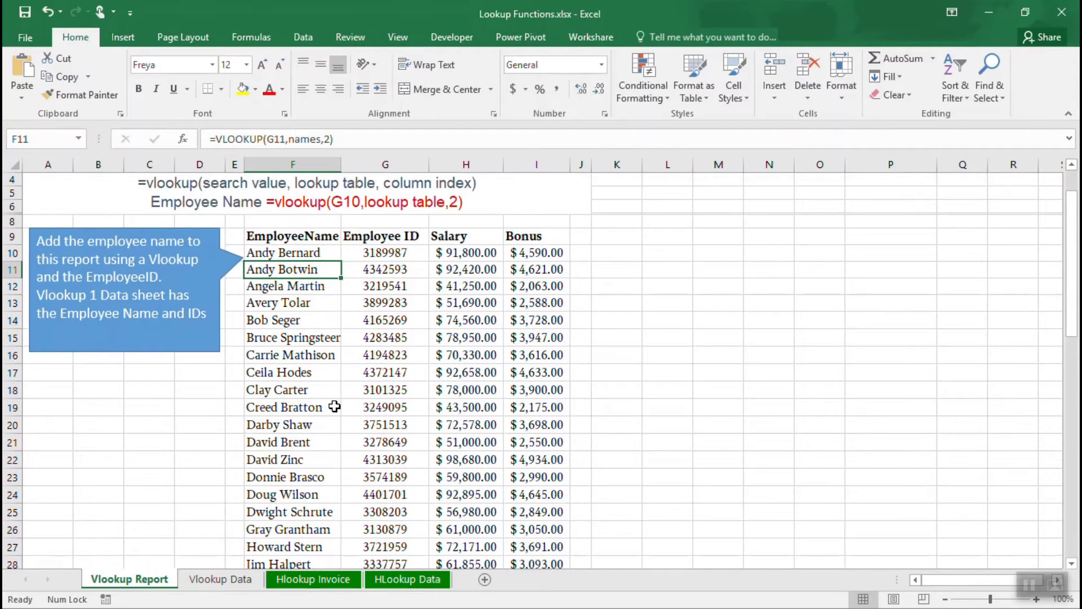
# Step: Review the lookup formulas in F10 and F11 of Vlookup Report and slightly widen the EmployeeName column
pyautogui.click(319, 256)
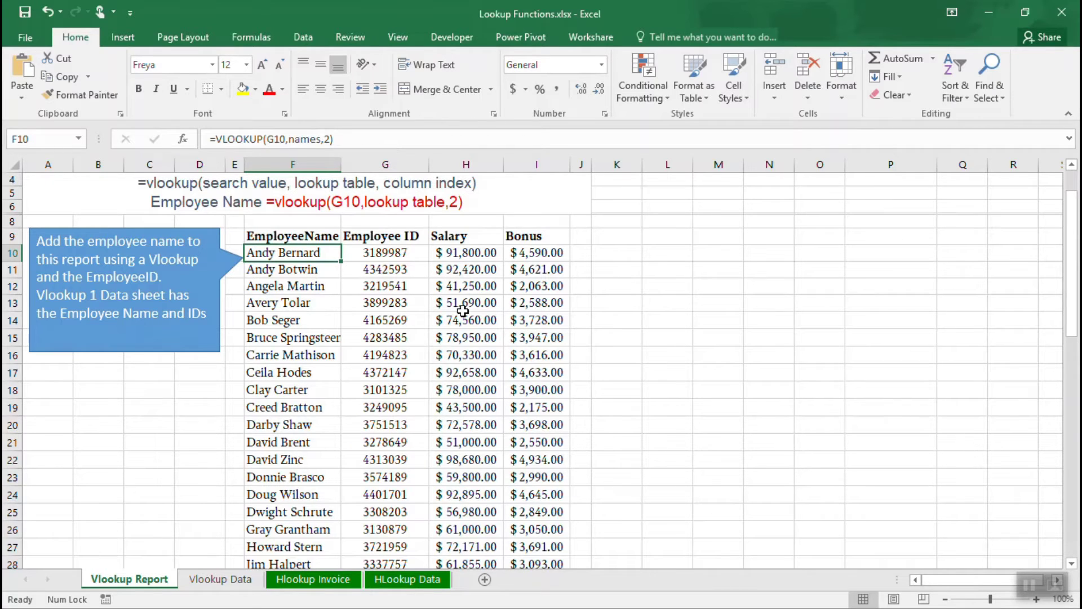
pyautogui.click(326, 272)
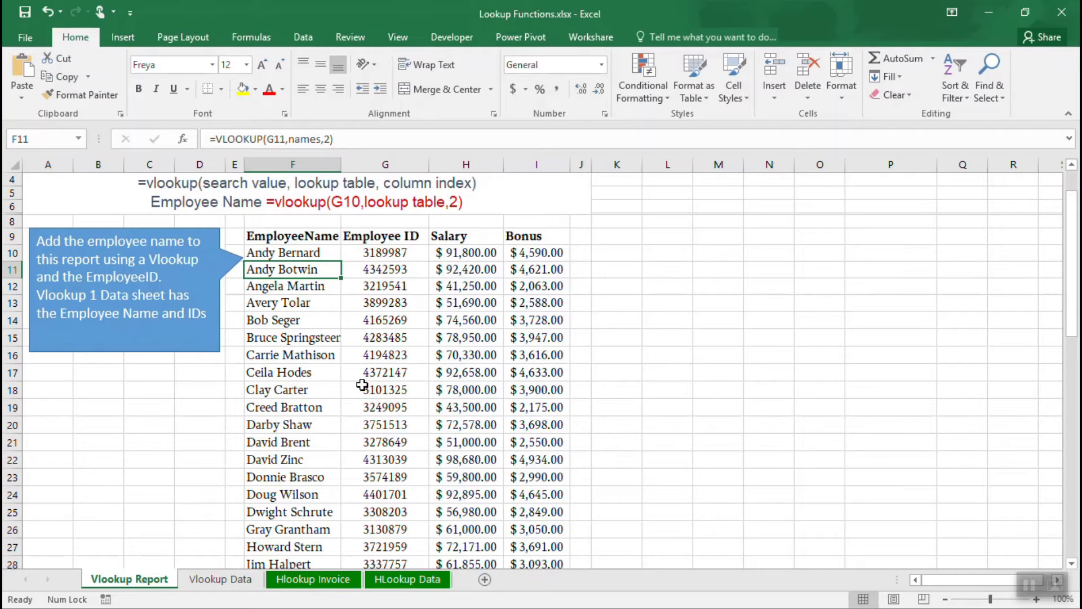
pyautogui.moveTo(346, 161); pyautogui.dragTo(354, 161)
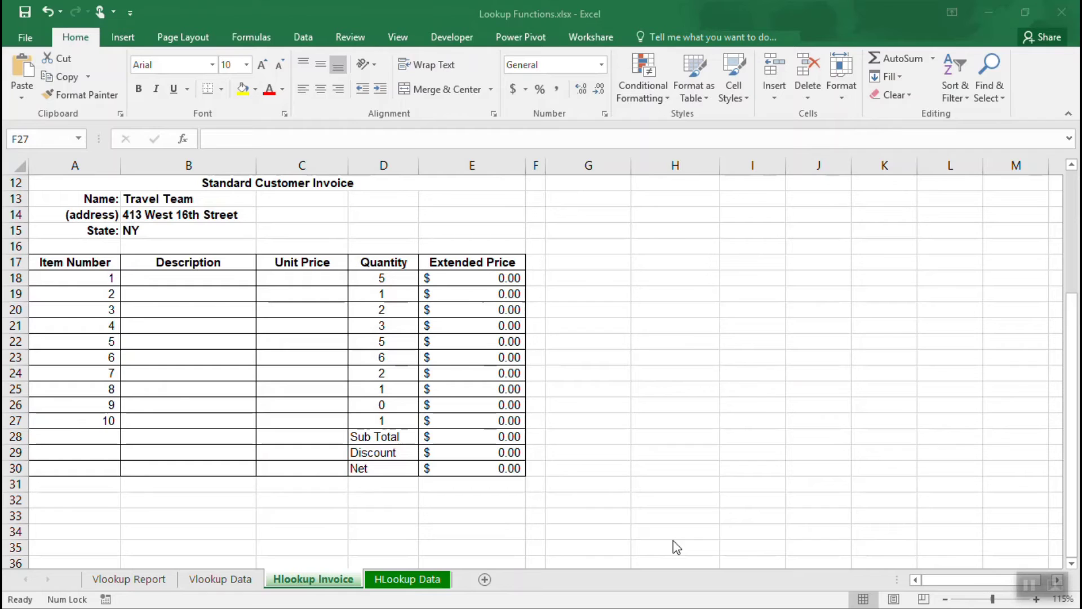
# Step: Compare the first item number on Hlookup Invoice with its item number, description and unit price on the HLookup Data sheet
pyautogui.click(79, 280)
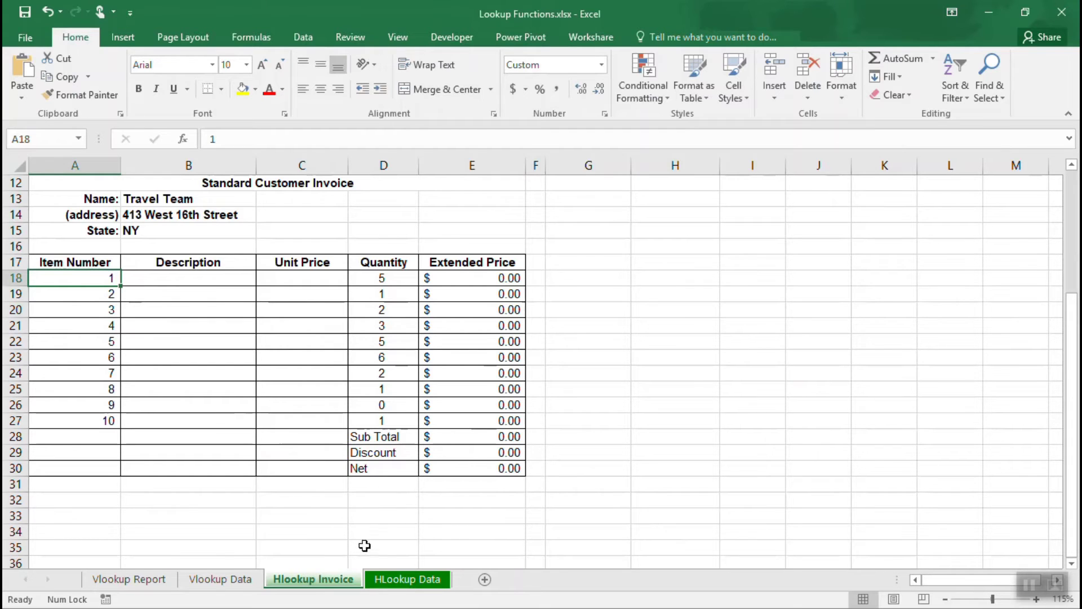
pyautogui.click(408, 579)
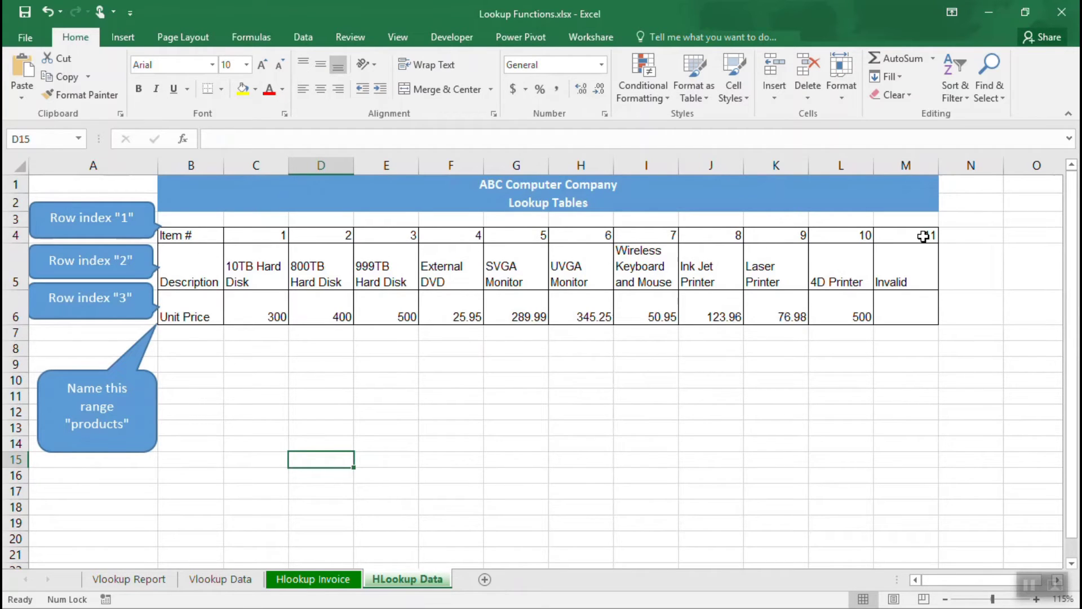
pyautogui.click(266, 241)
pyautogui.click(262, 270)
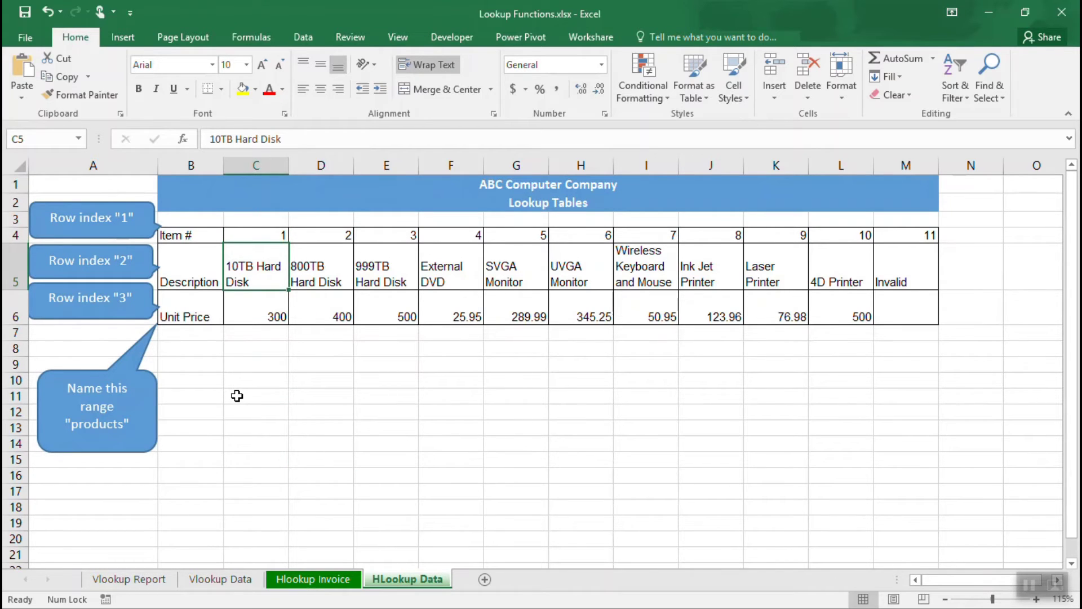
pyautogui.click(259, 323)
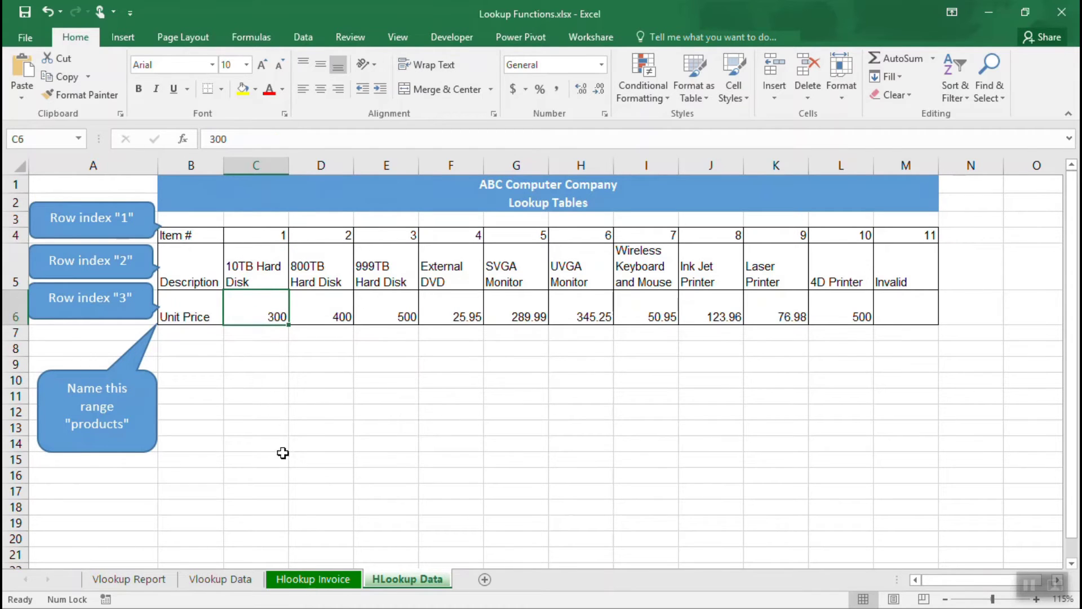
# Step: Read the HLOOKUP instructions above the invoice on Hlookup Invoice and locate the first Description cell, B18
pyautogui.click(313, 580)
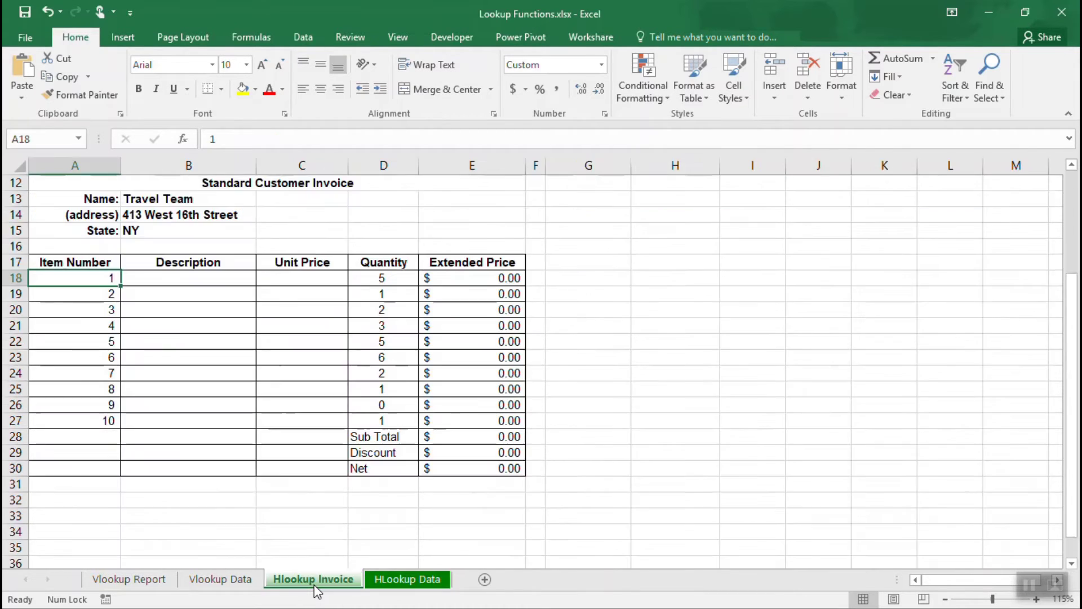
pyautogui.scroll(4, 566, 404)
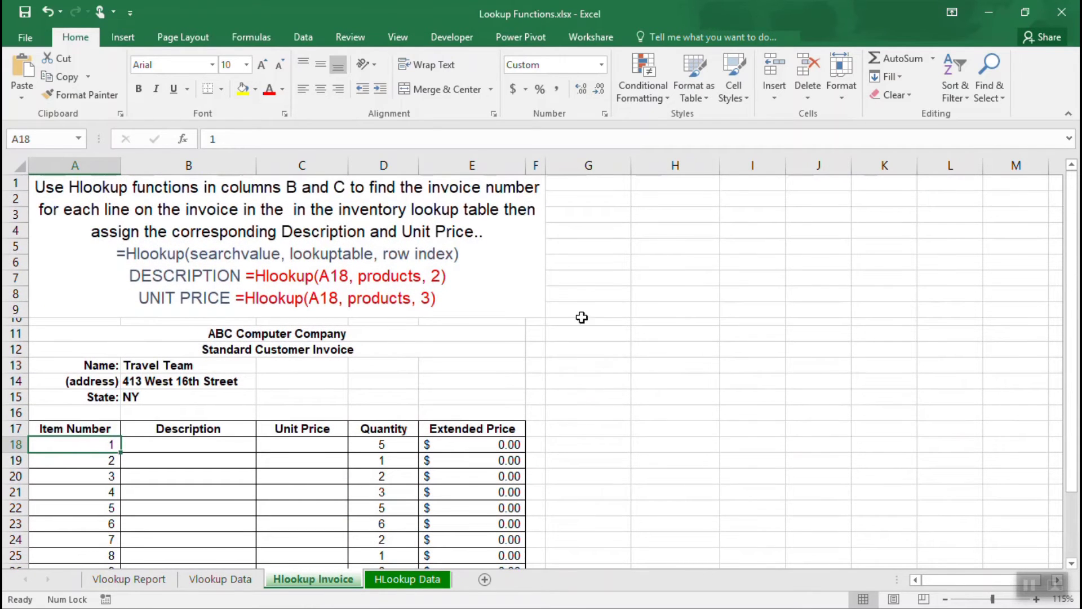
pyautogui.click(524, 276)
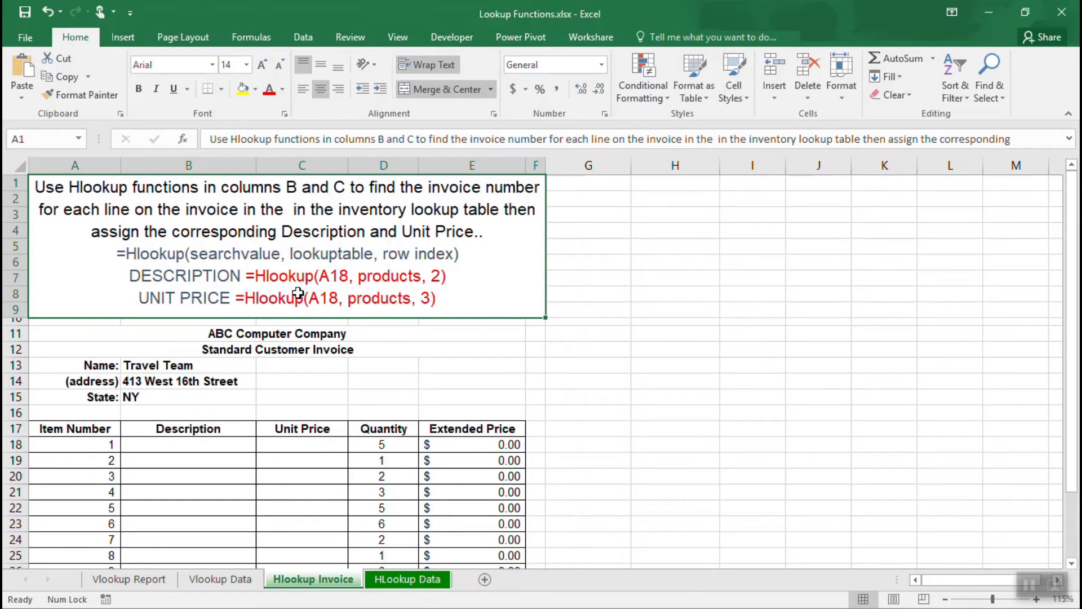
pyautogui.click(216, 447)
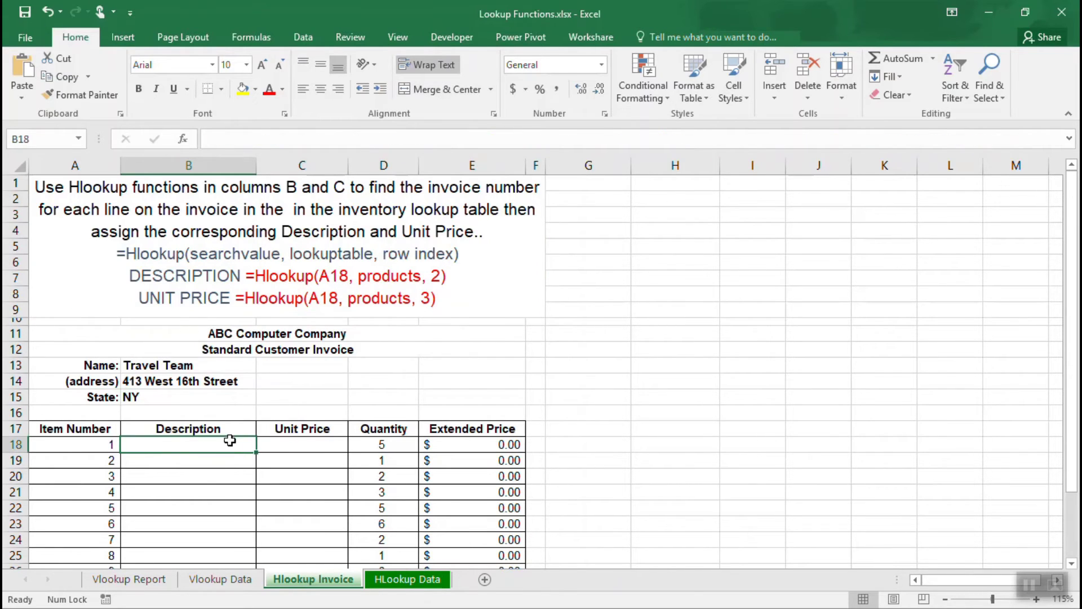
# Step: Examine the Description row and the Unit Price row of the lookup table on HLookup Data as row indexes 2 and 3
pyautogui.click(387, 577)
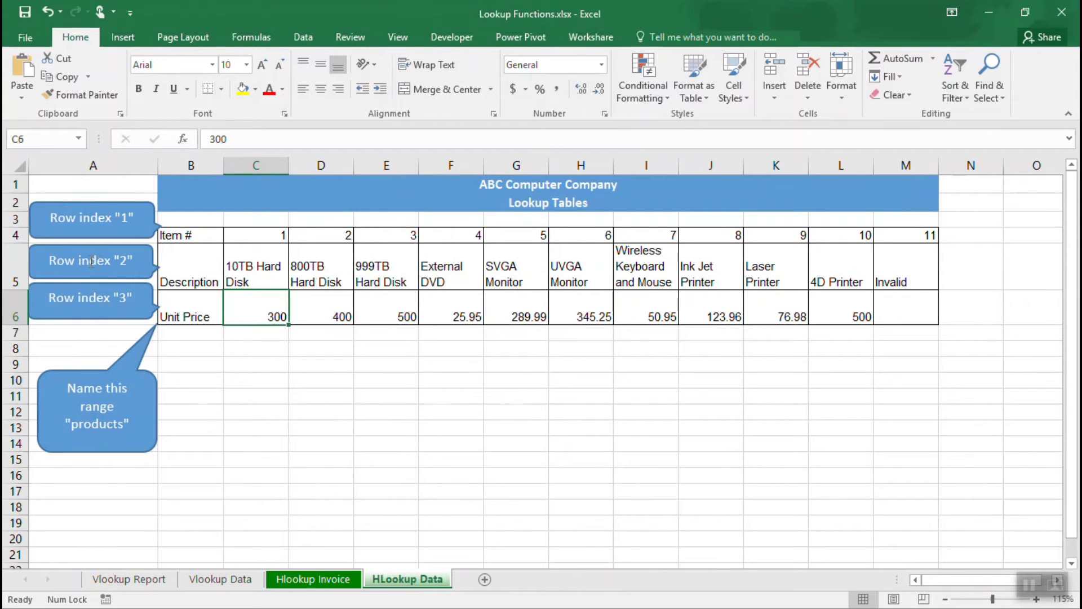
pyautogui.click(20, 267)
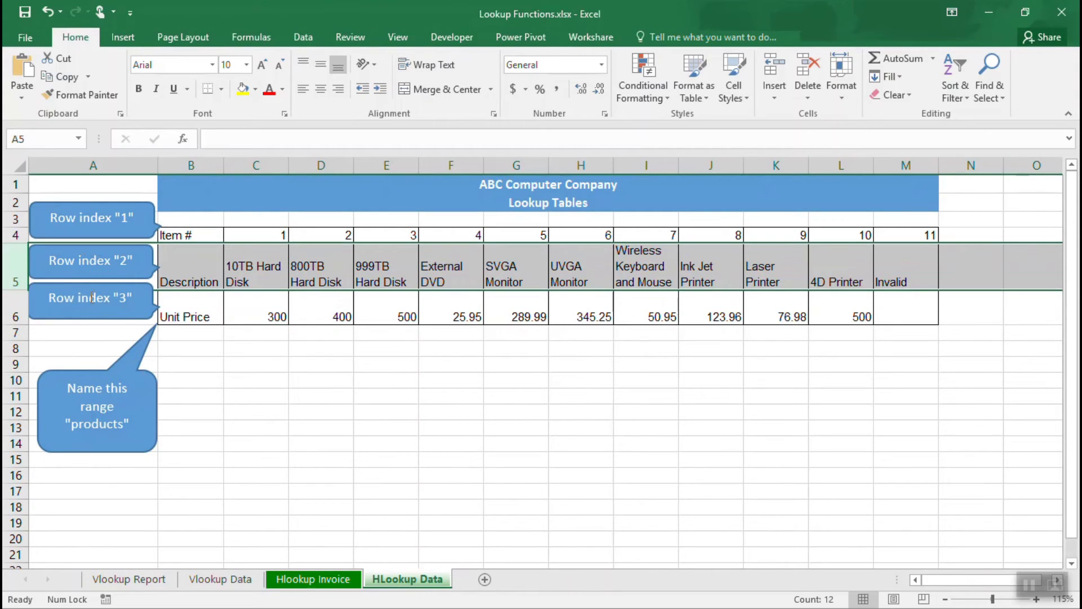
pyautogui.click(271, 362)
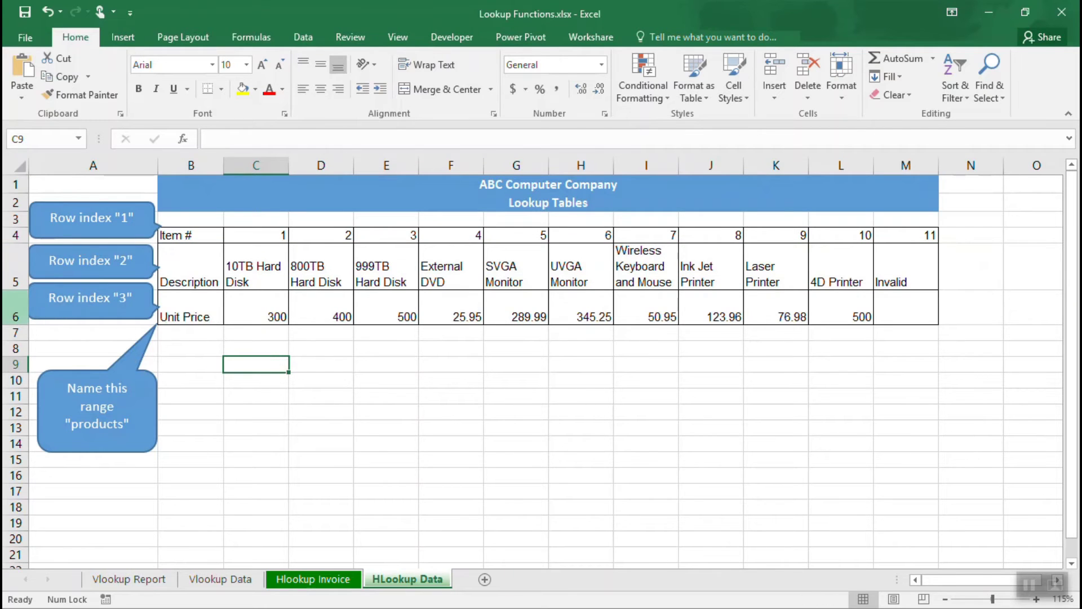
pyautogui.click(17, 305)
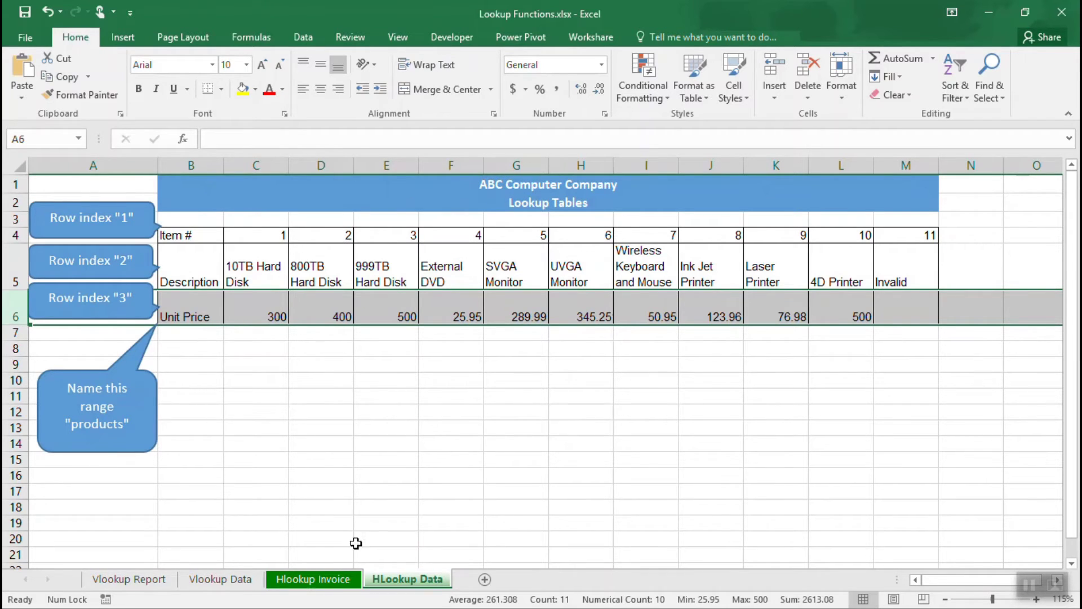
pyautogui.click(319, 491)
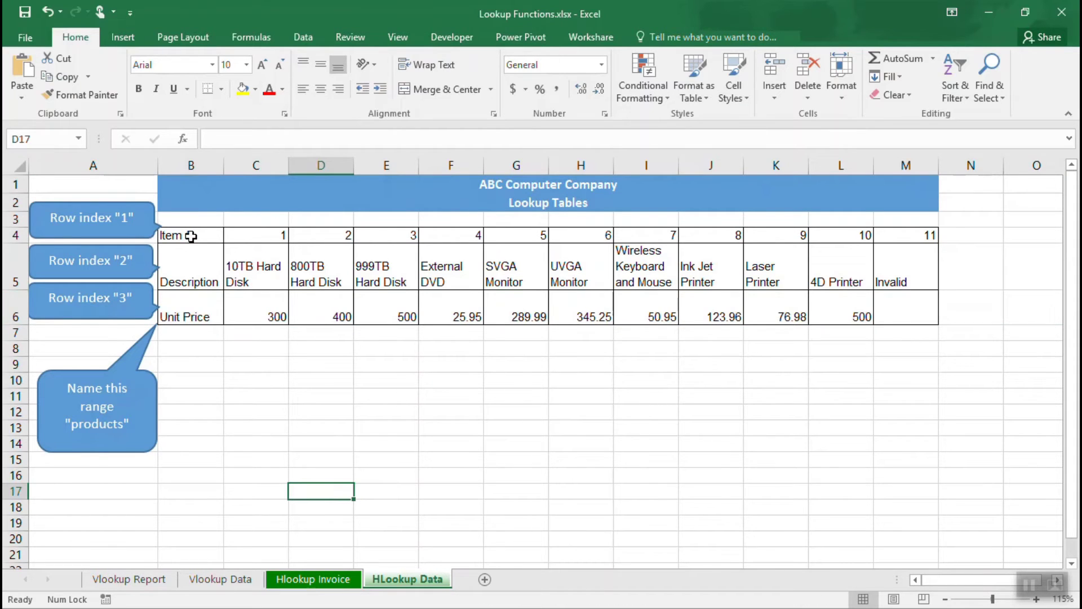
# Step: Name the whole lookup table B4:M6 on the HLookup Data sheet "products"
pyautogui.moveTo(191, 235); pyautogui.dragTo(895, 317)
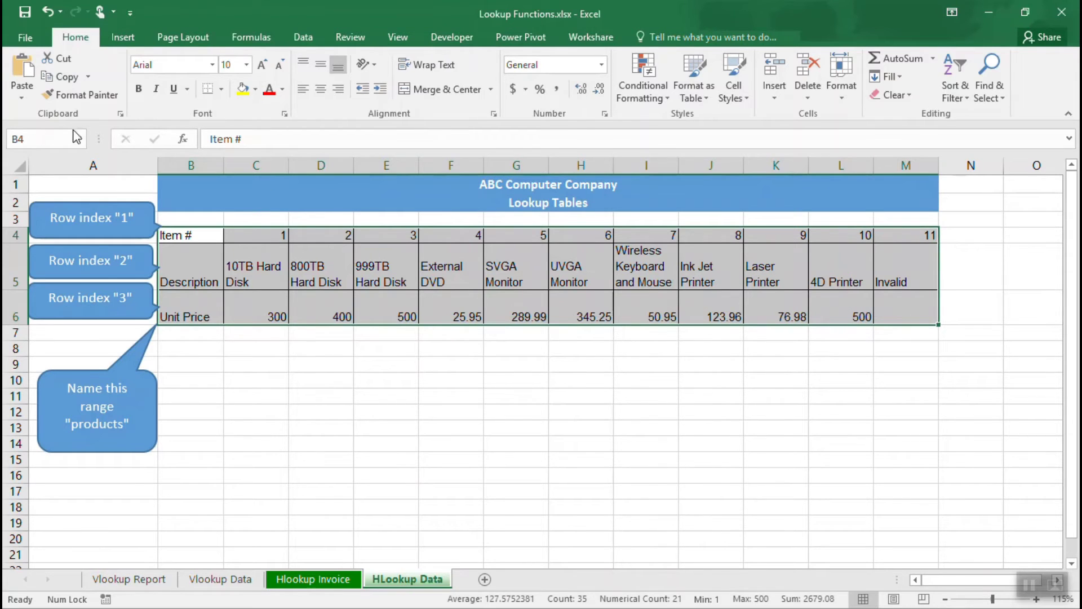
pyautogui.click(23, 139)
pyautogui.write('products')
pyautogui.press('Return')
pyautogui.click(240, 378)
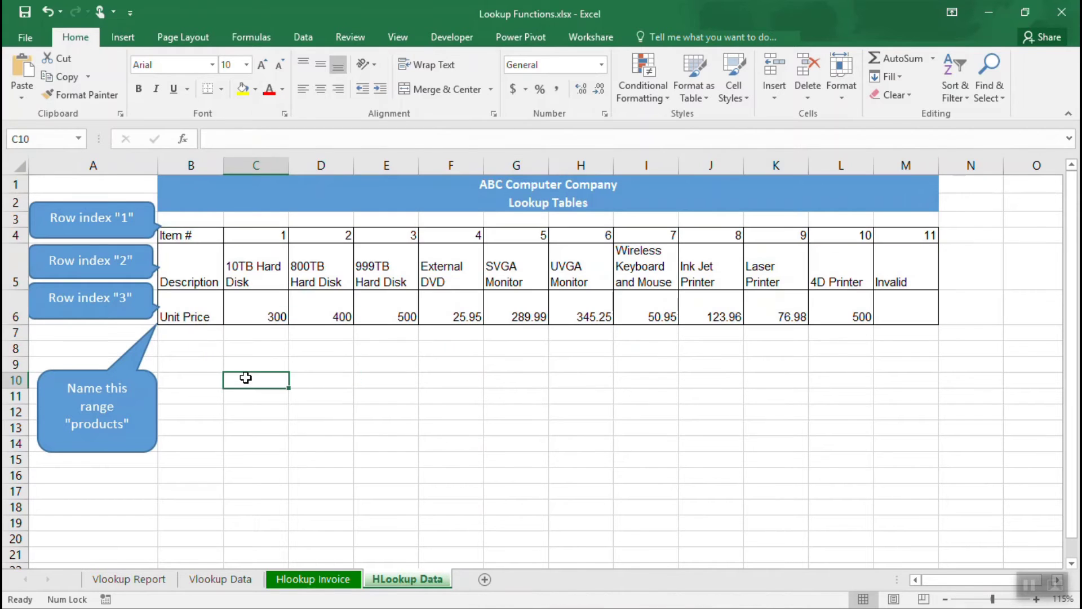
# Step: Jump to the named range "products" to check which cells it covers
pyautogui.click(80, 139)
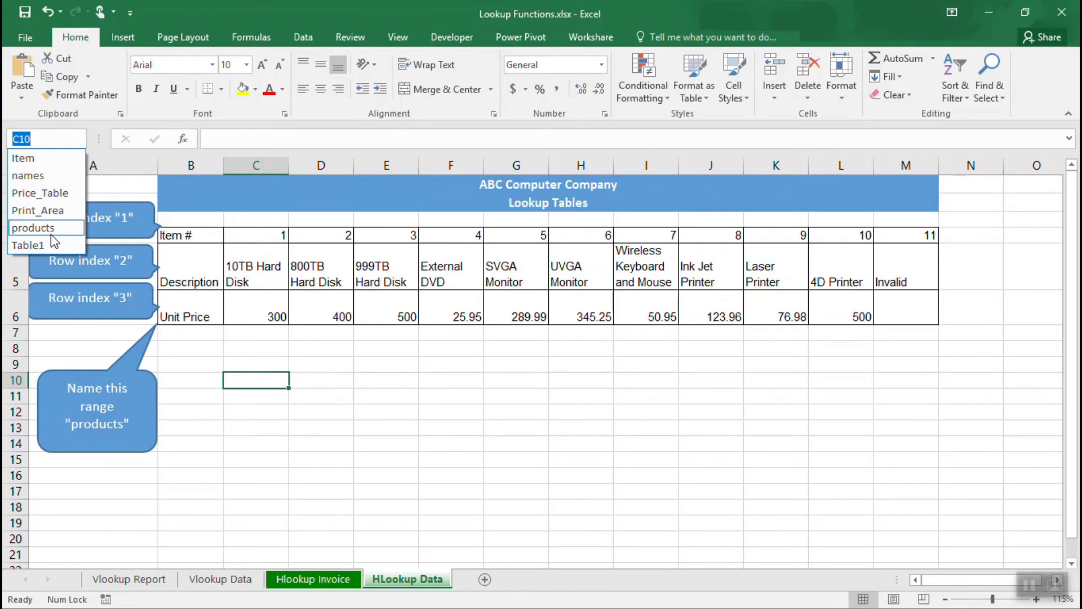
pyautogui.click(33, 228)
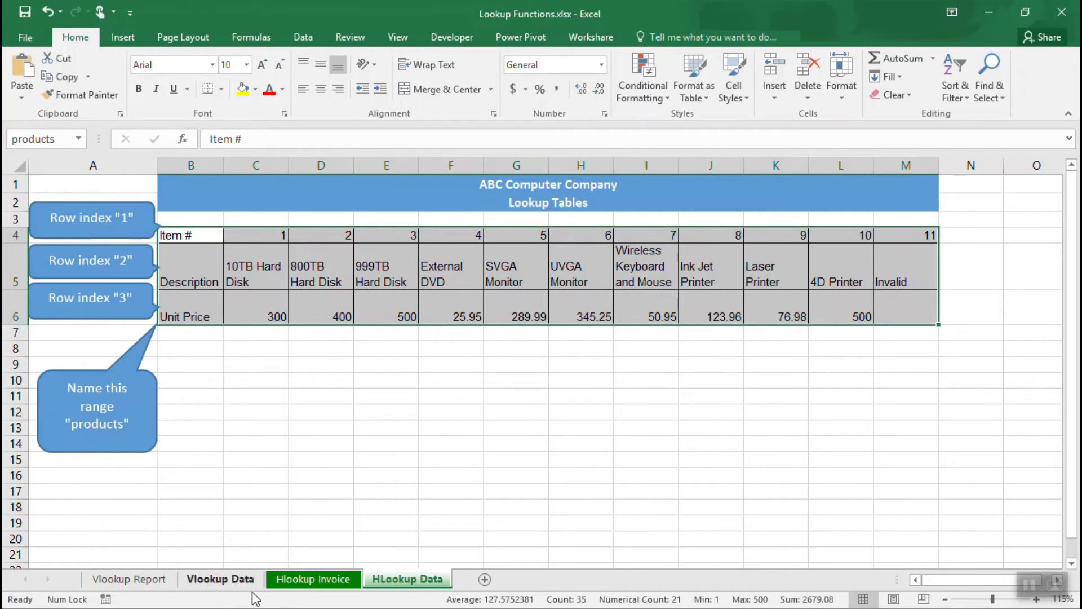
pyautogui.click(285, 457)
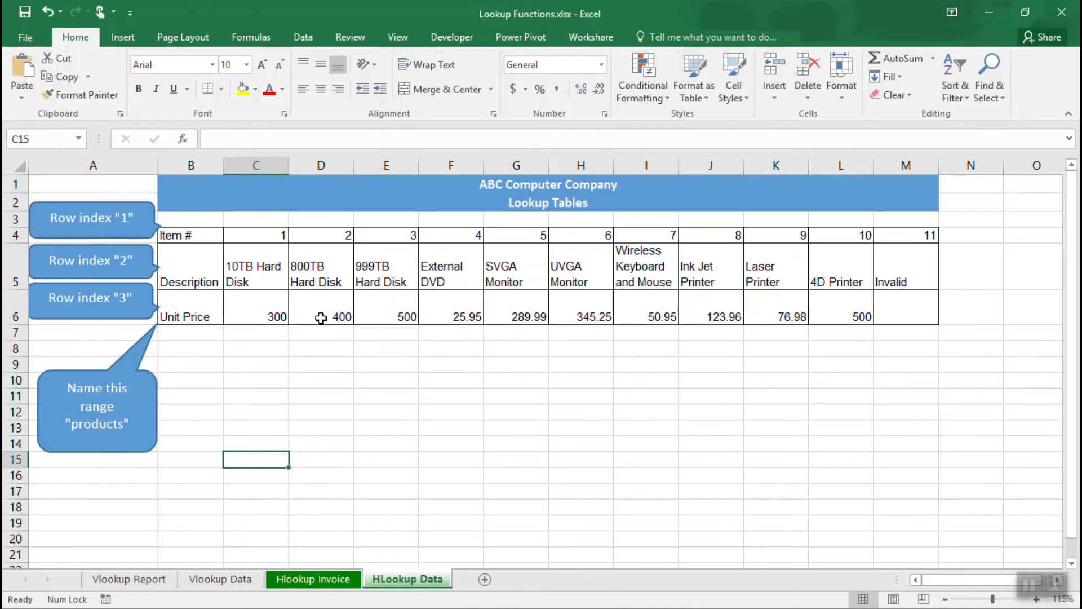
# Step: Enter the formula =hlookup(A18,products,2) in Description cell B18 of the Hlookup Invoice sheet
pyautogui.click(337, 587)
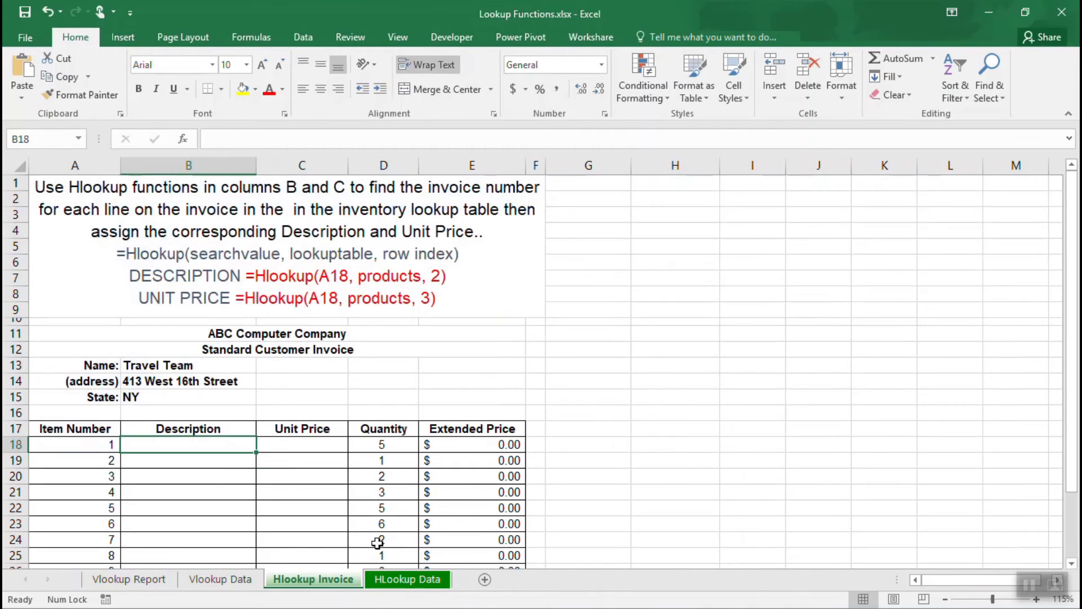
pyautogui.scroll(-3, 488, 510)
pyautogui.scroll(3, 488, 511)
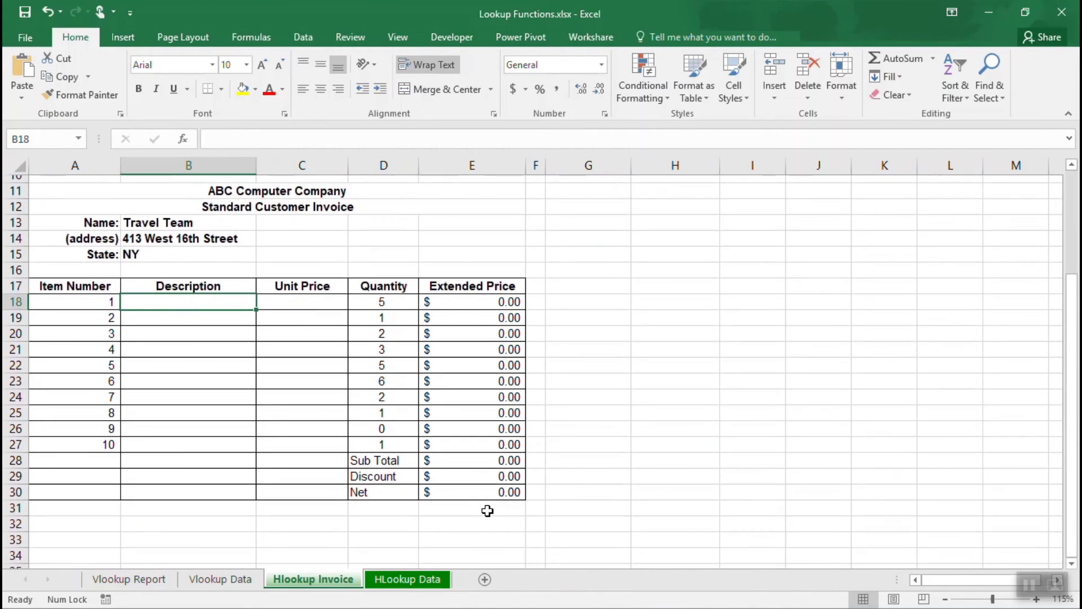
pyautogui.scroll(-1, 488, 511)
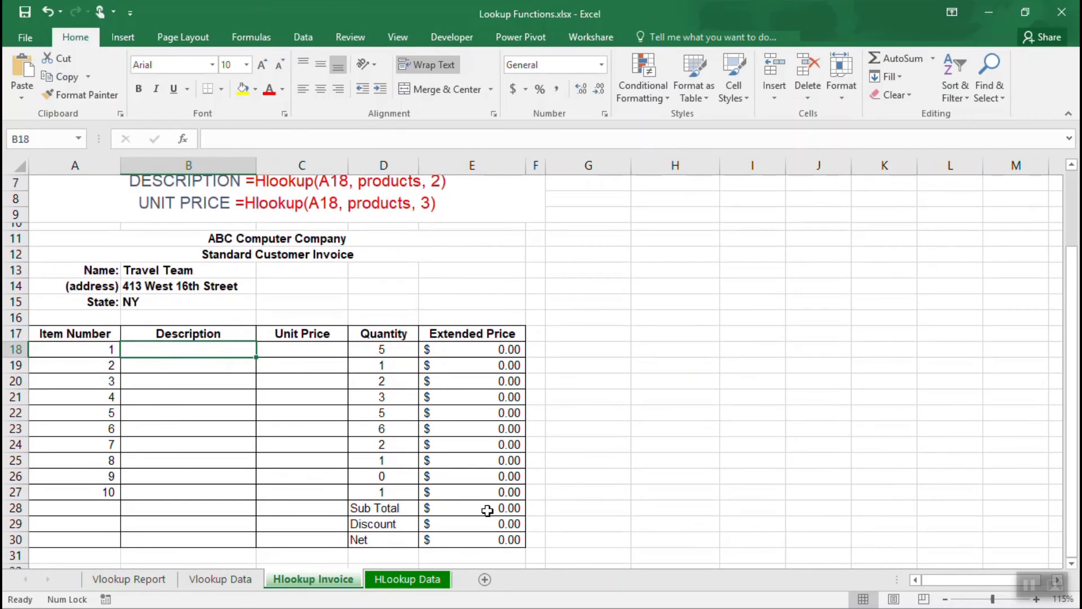
pyautogui.scroll(1, 488, 511)
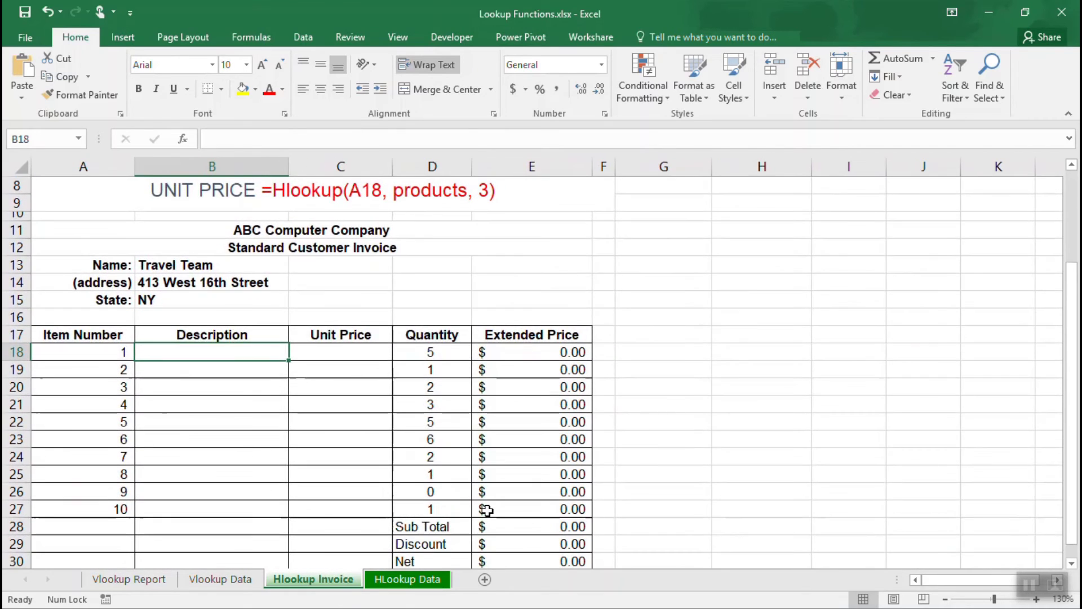
pyautogui.scroll(1, 487, 511)
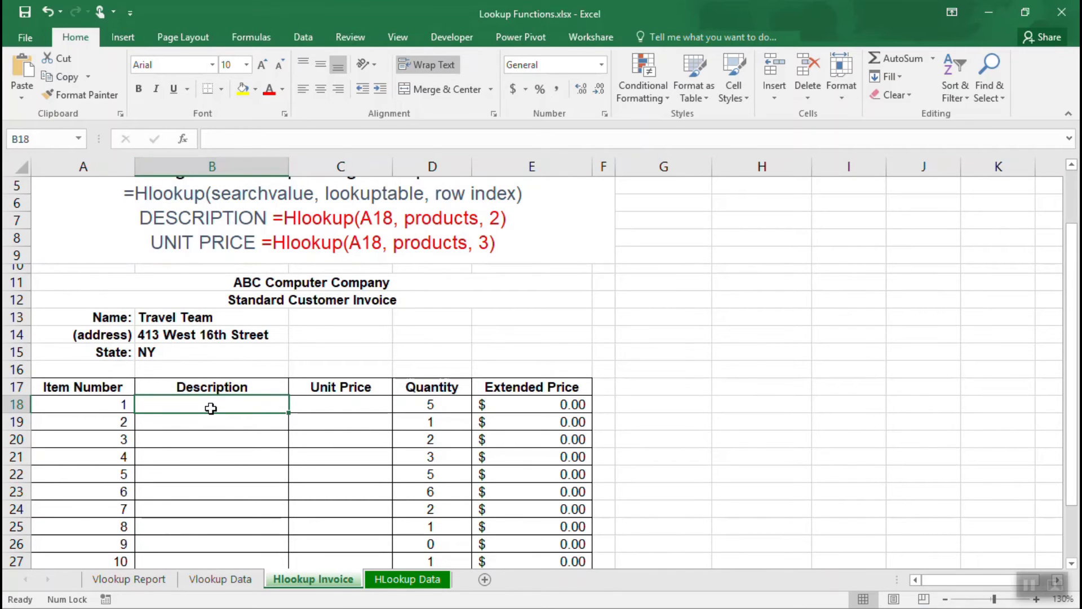
pyautogui.write('=')
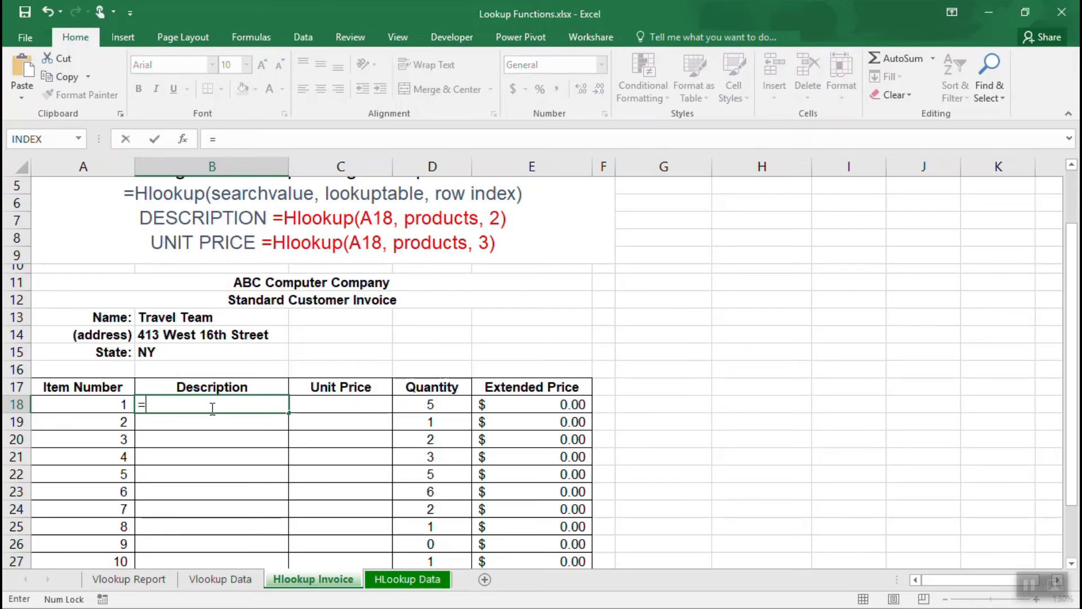
pyautogui.write('hloo')
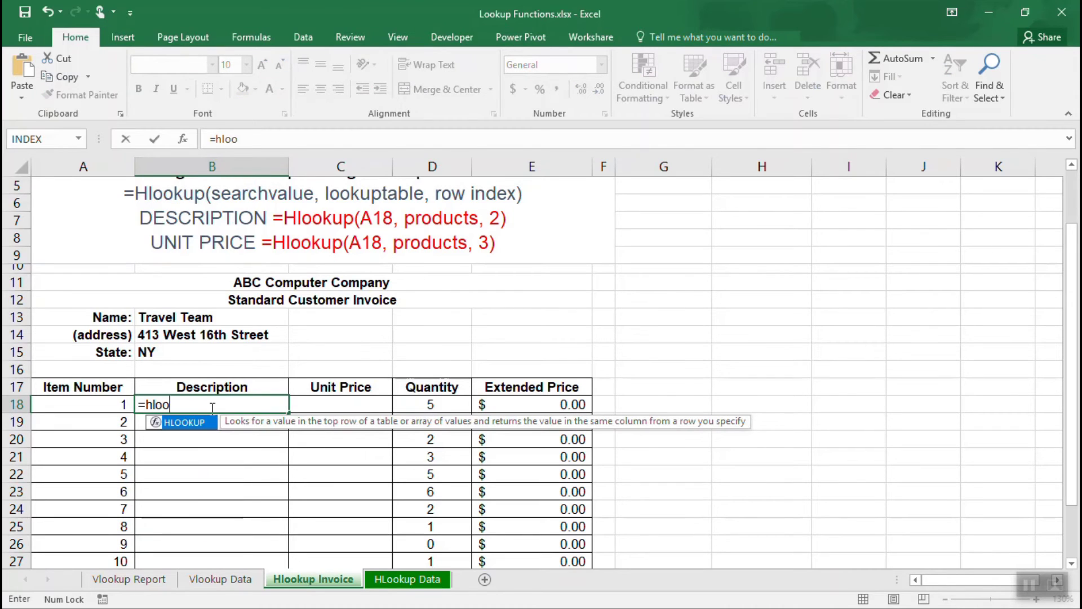
pyautogui.write('kup(')
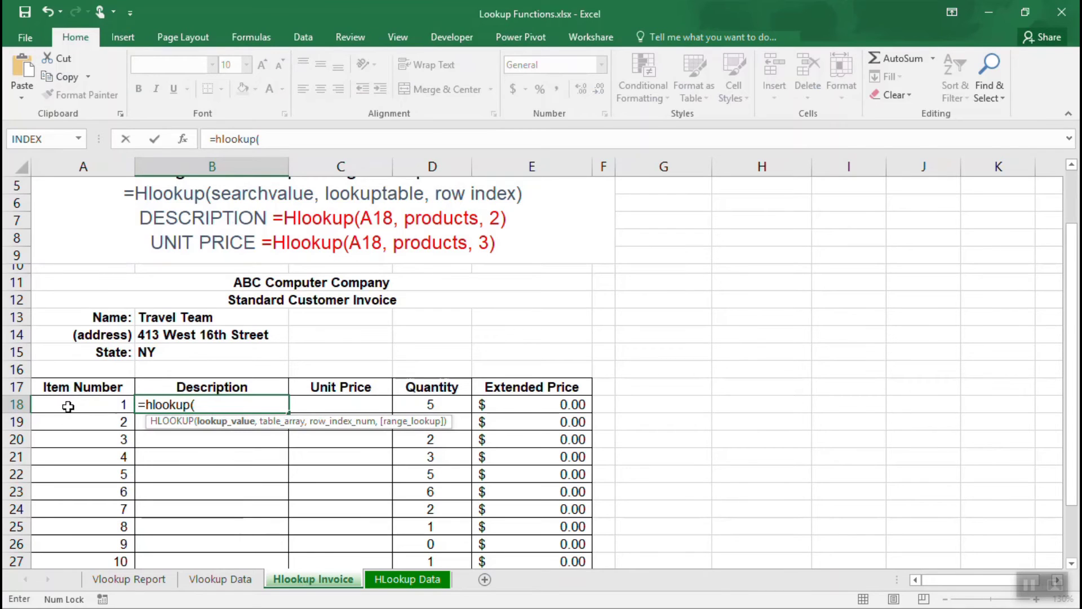
pyautogui.click(64, 402)
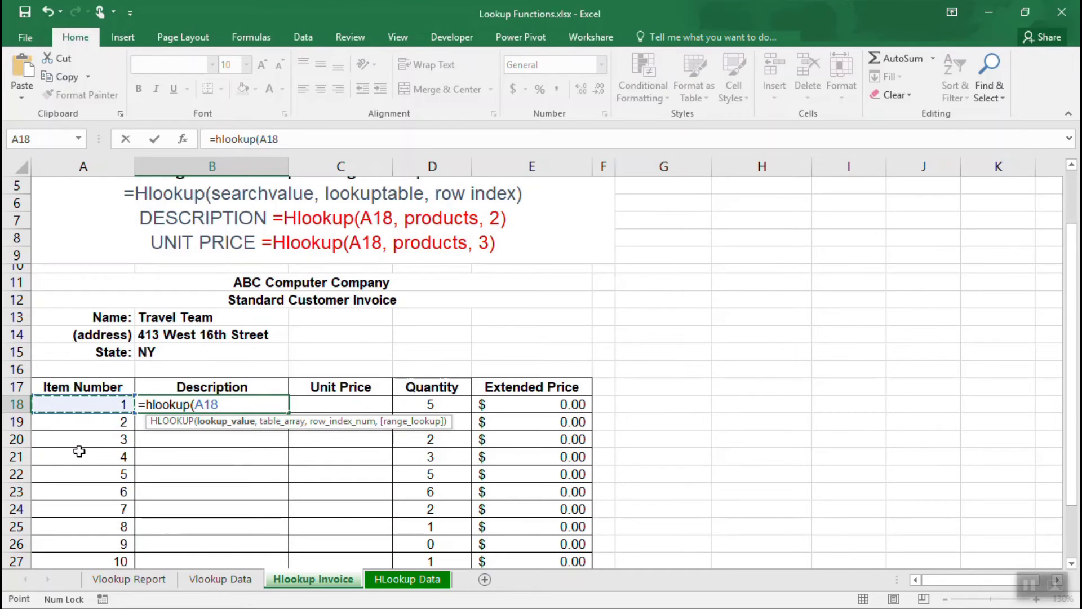
pyautogui.write(',')
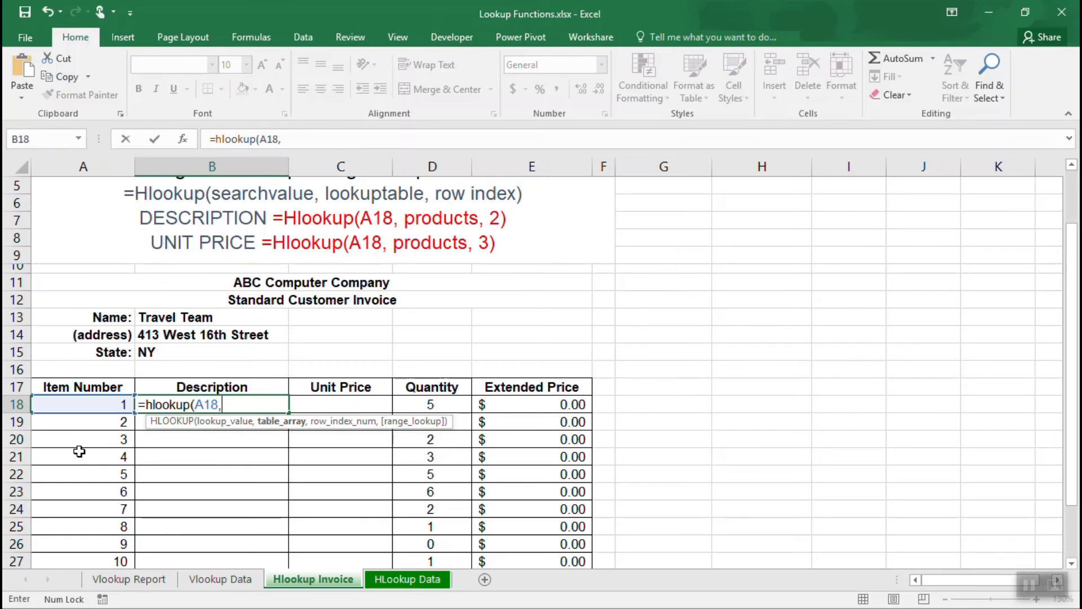
pyautogui.write('products')
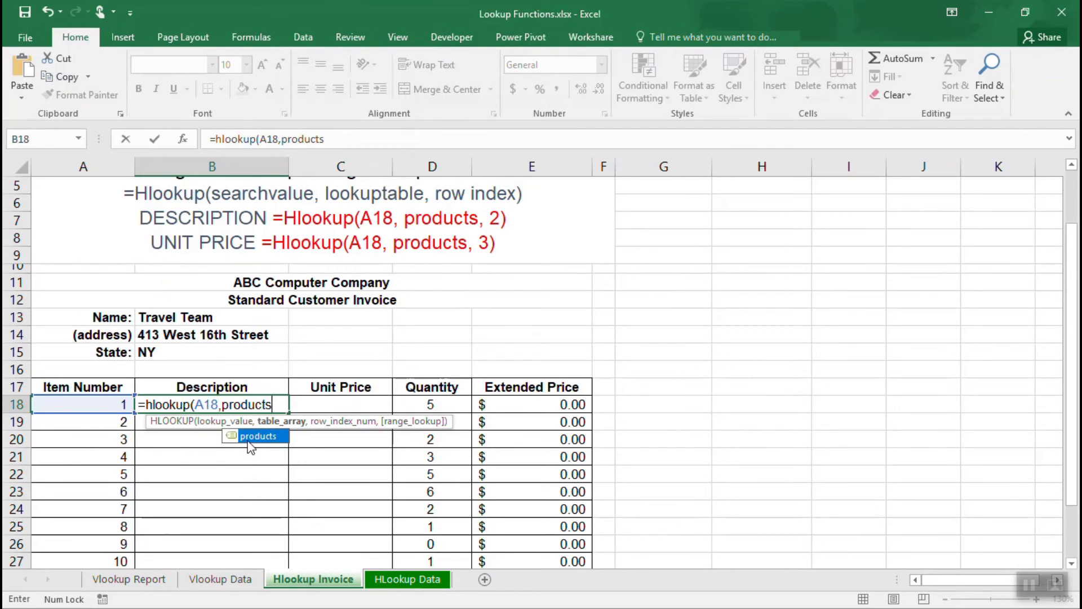
pyautogui.write(',')
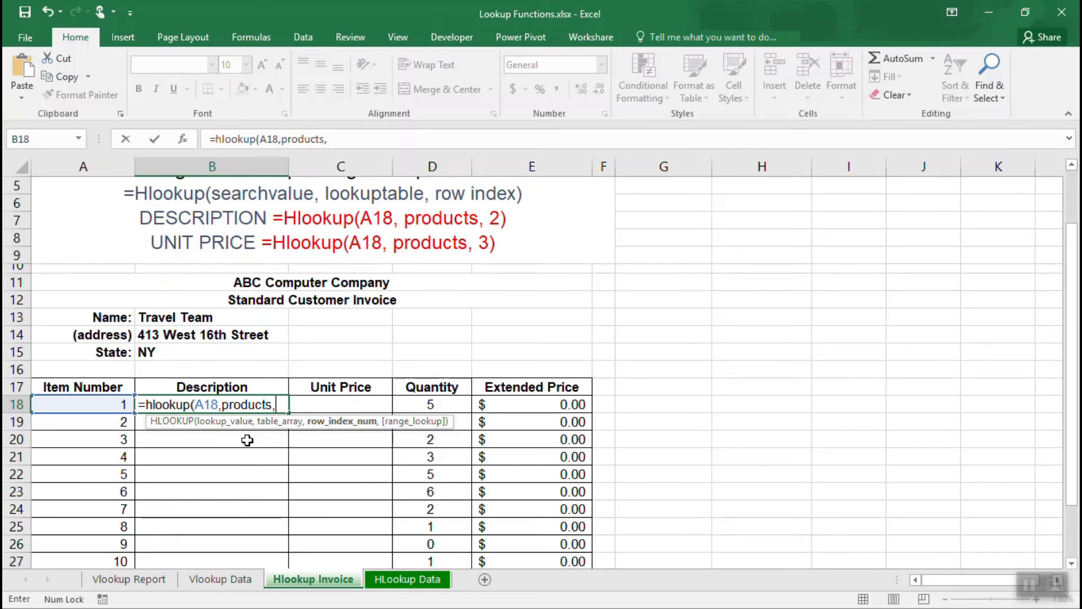
pyautogui.write('2)')
pyautogui.press('Return')
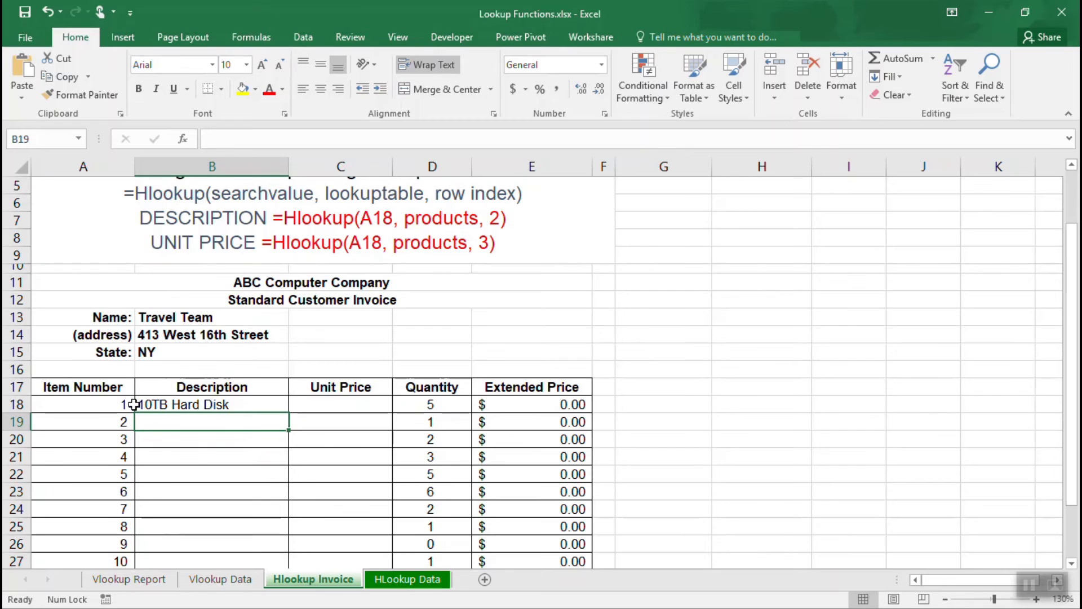
# Step: Check the description returned for item 1 against cell C5 on the HLookup Data sheet
pyautogui.click(424, 577)
pyautogui.click(275, 277)
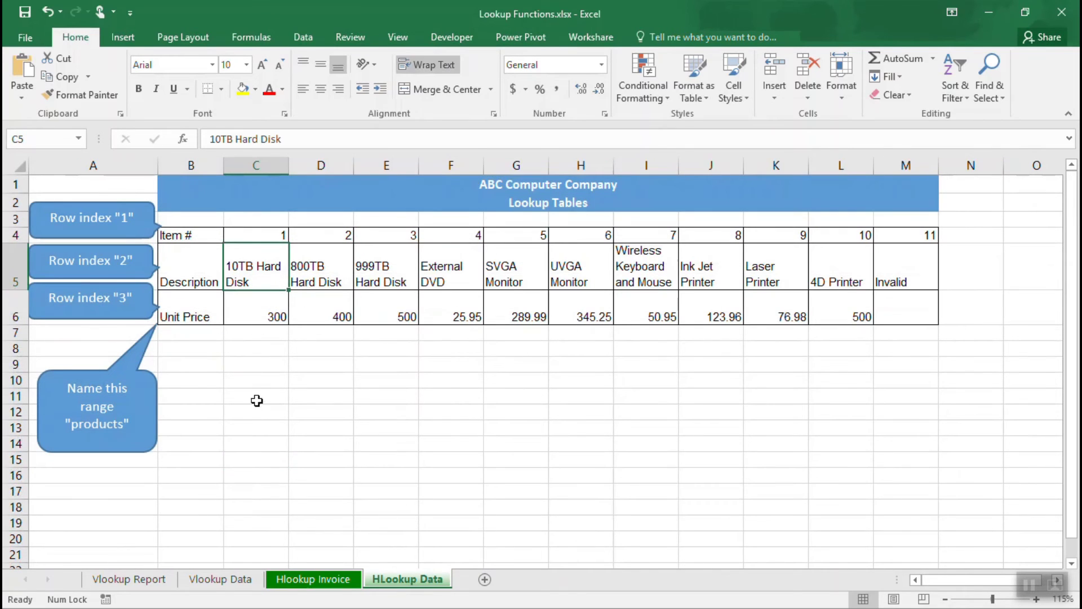
# Step: Copy the description formula in B18 of the Hlookup Invoice sheet down through B27
pyautogui.click(329, 585)
pyautogui.click(265, 398)
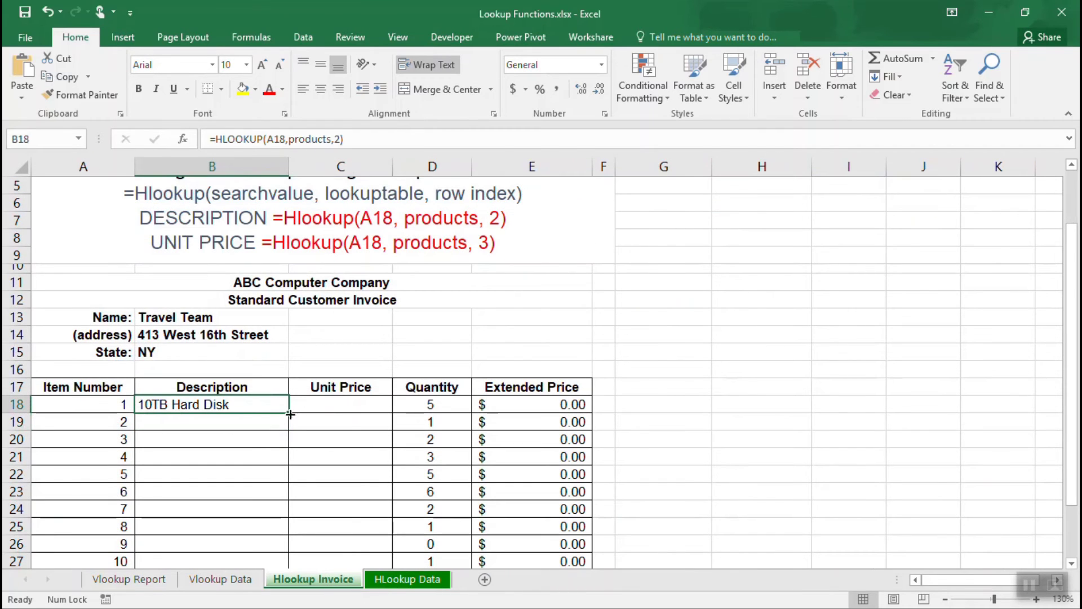
pyautogui.moveTo(289, 414); pyautogui.dragTo(285, 565)
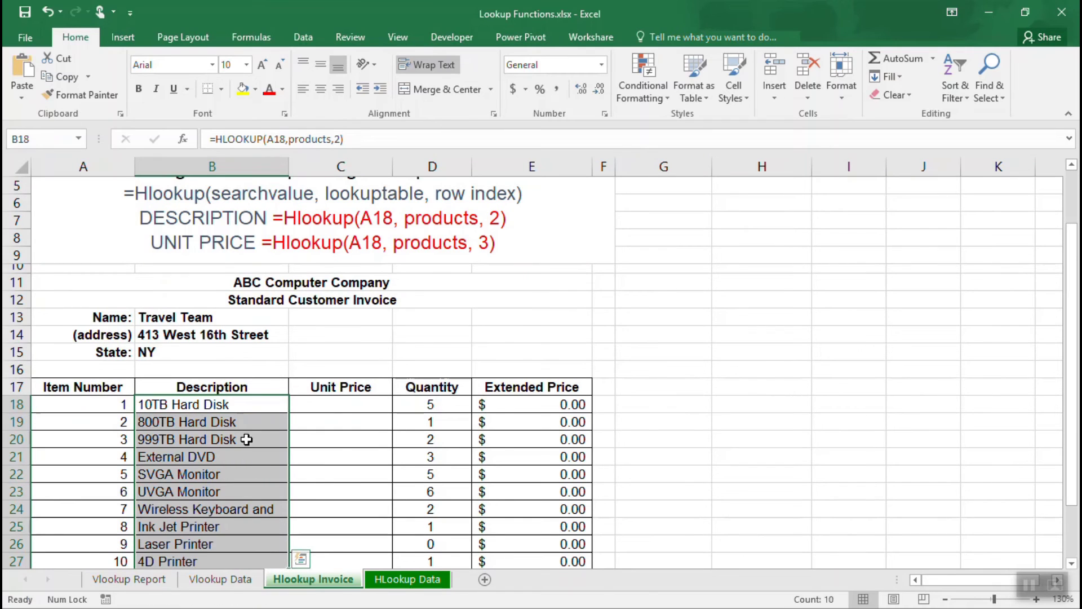
# Step: Check the copied HLOOKUP formulas in Description cells B19 to B22
pyautogui.click(245, 424)
pyautogui.click(245, 442)
pyautogui.click(243, 458)
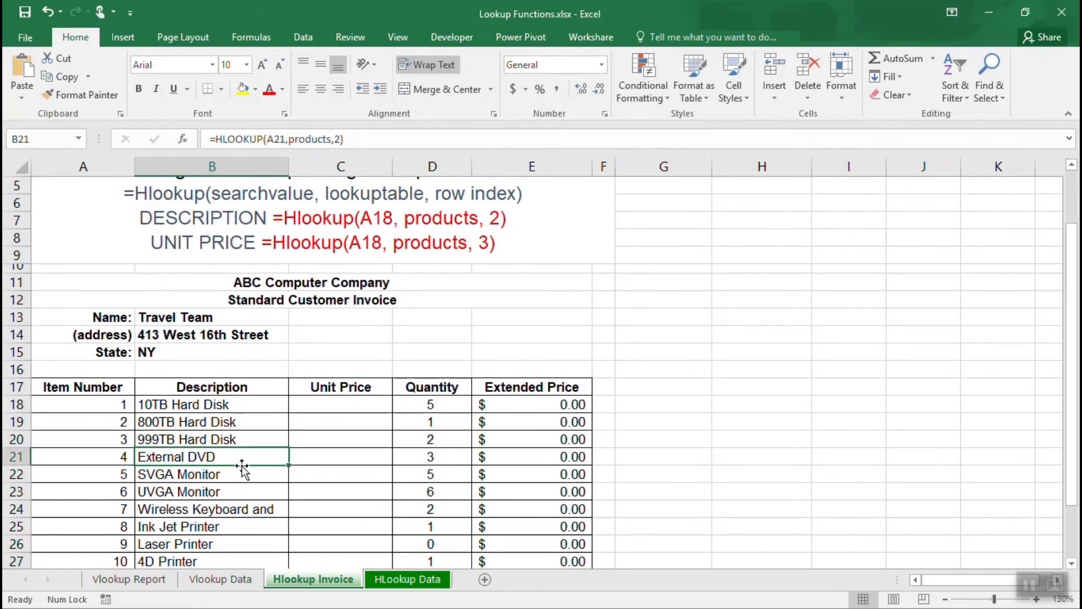
pyautogui.click(243, 475)
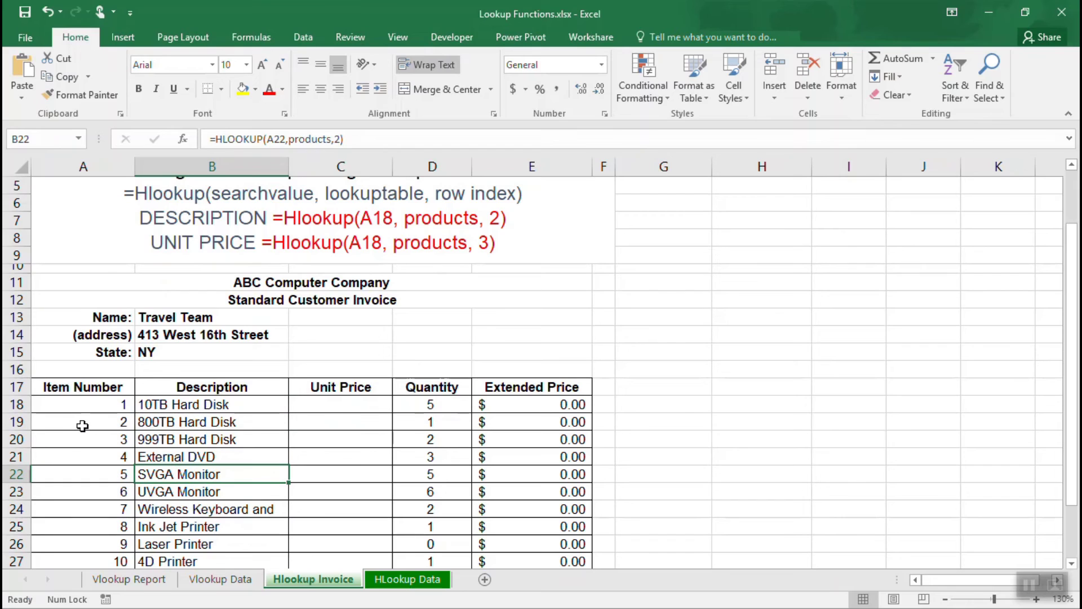
pyautogui.click(171, 418)
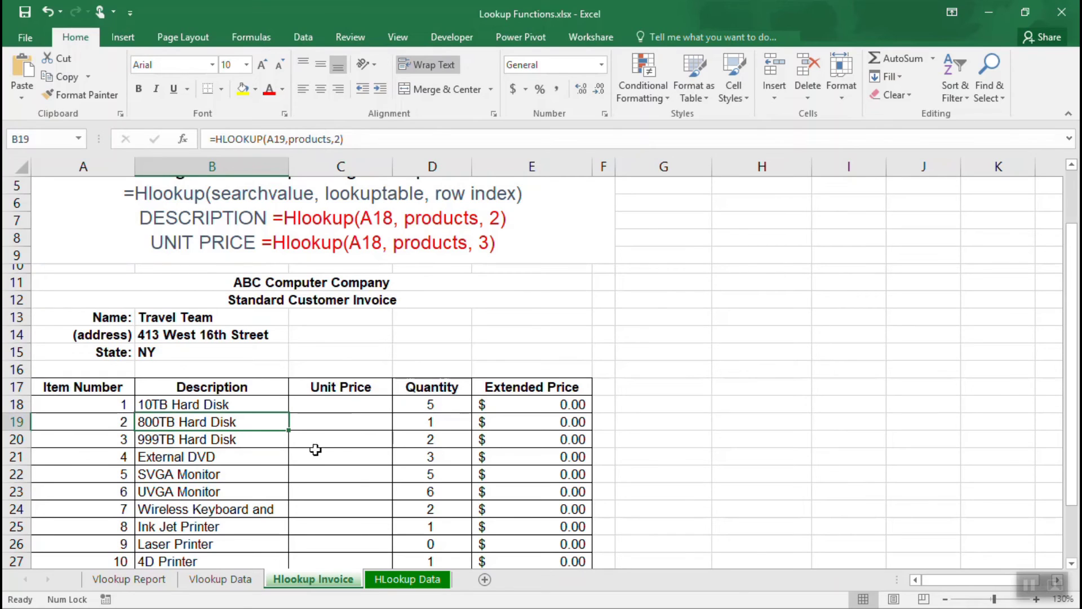
# Step: Enter the formula =hlookup(A18,products,3) in Unit Price cell C18 of the Hlookup Invoice sheet
pyautogui.click(356, 405)
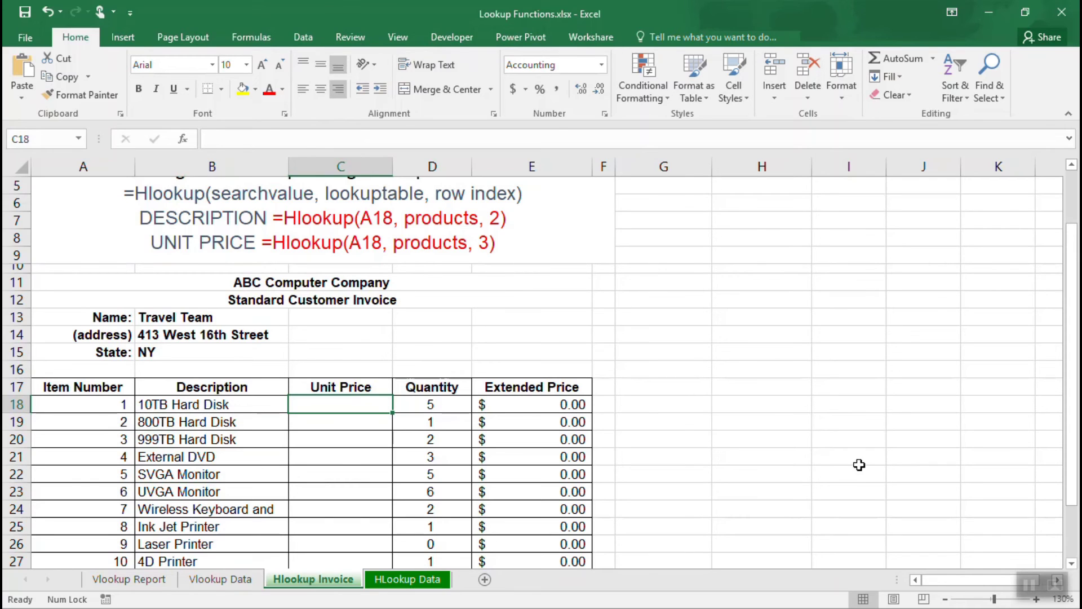
pyautogui.write('=hl')
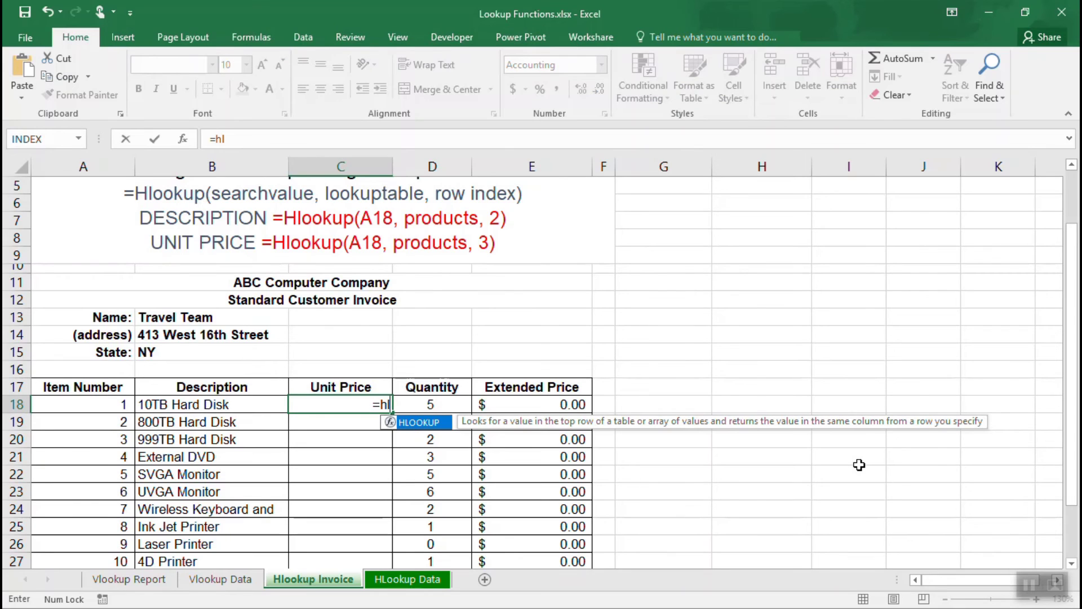
pyautogui.write('ookup')
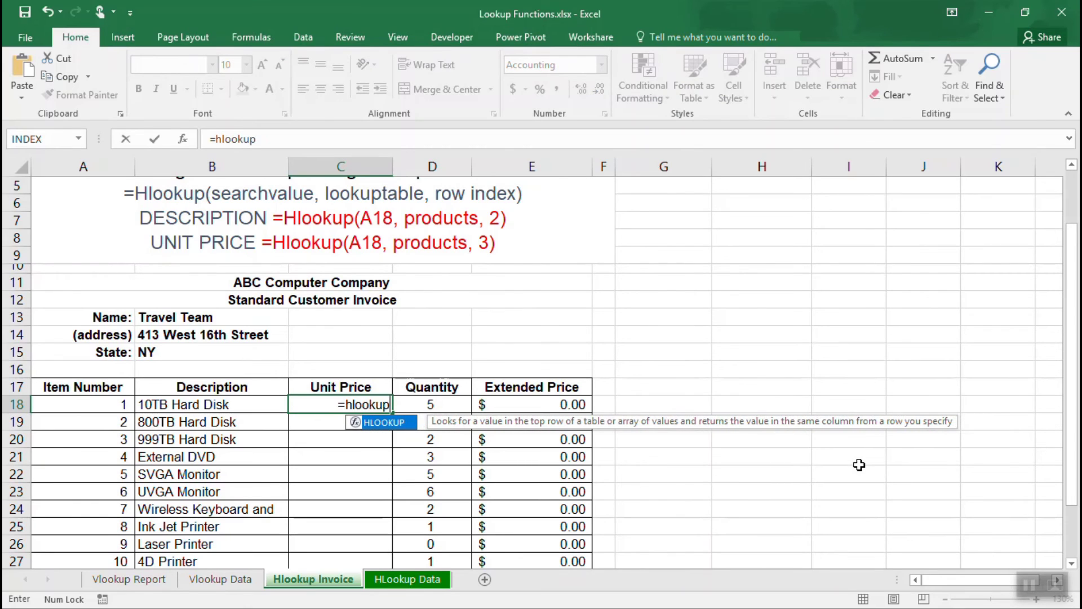
pyautogui.write('(')
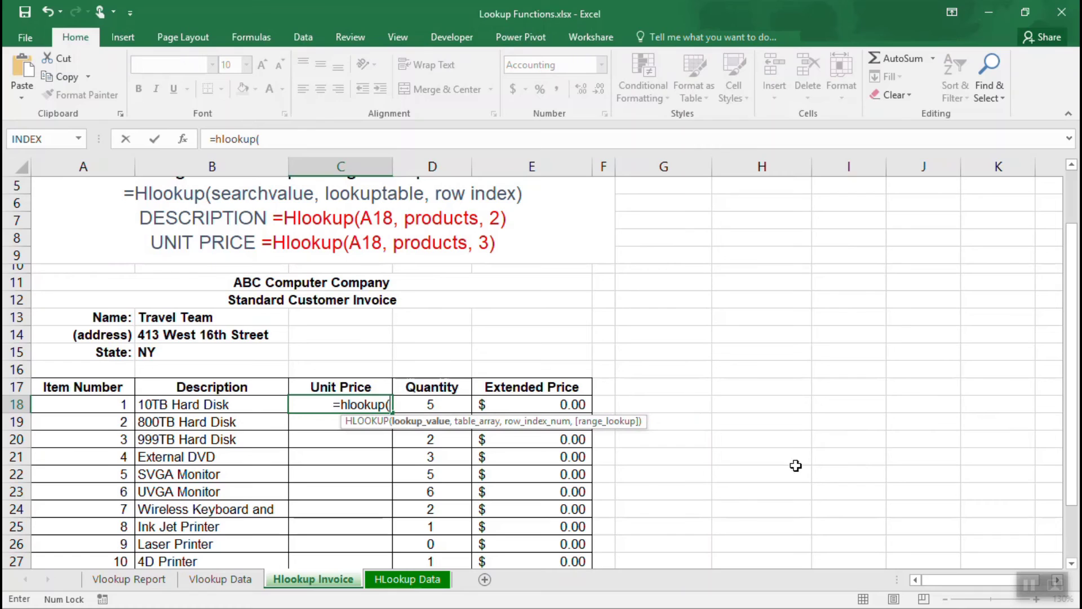
pyautogui.click(69, 408)
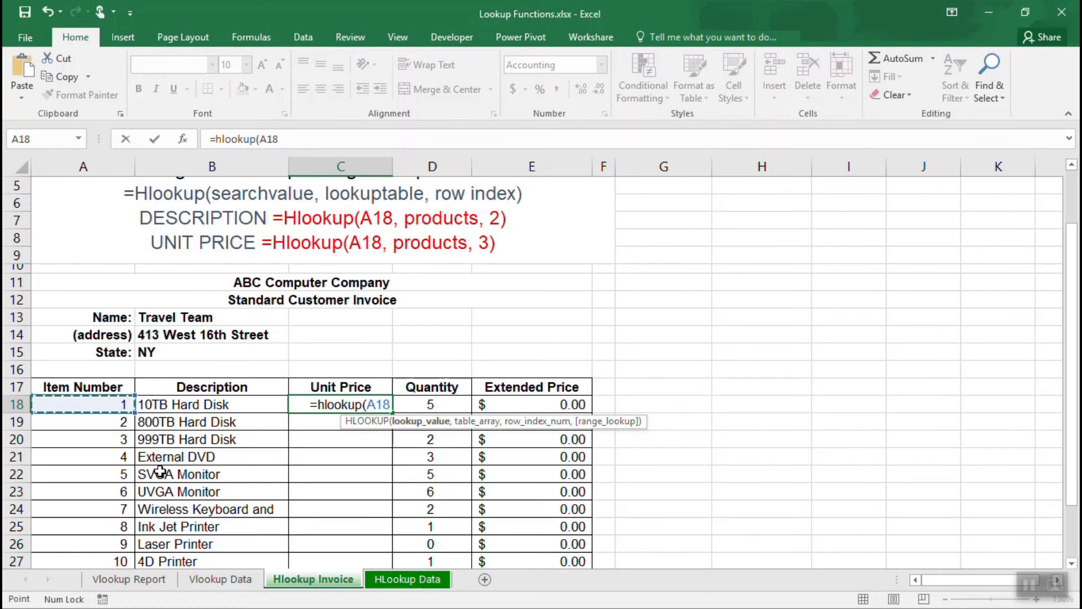
pyautogui.write(',')
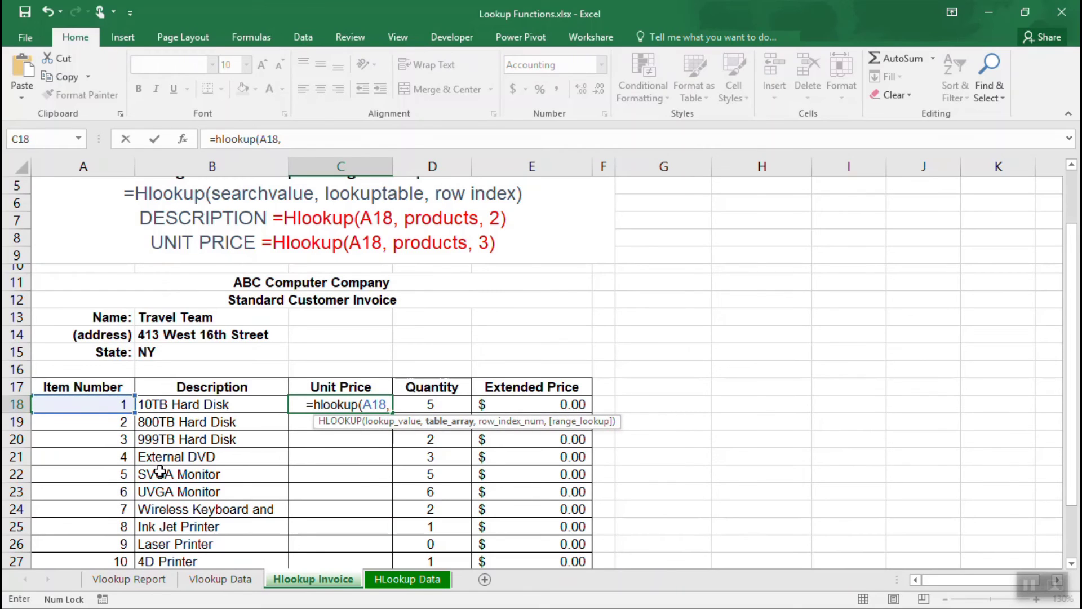
pyautogui.write('produ')
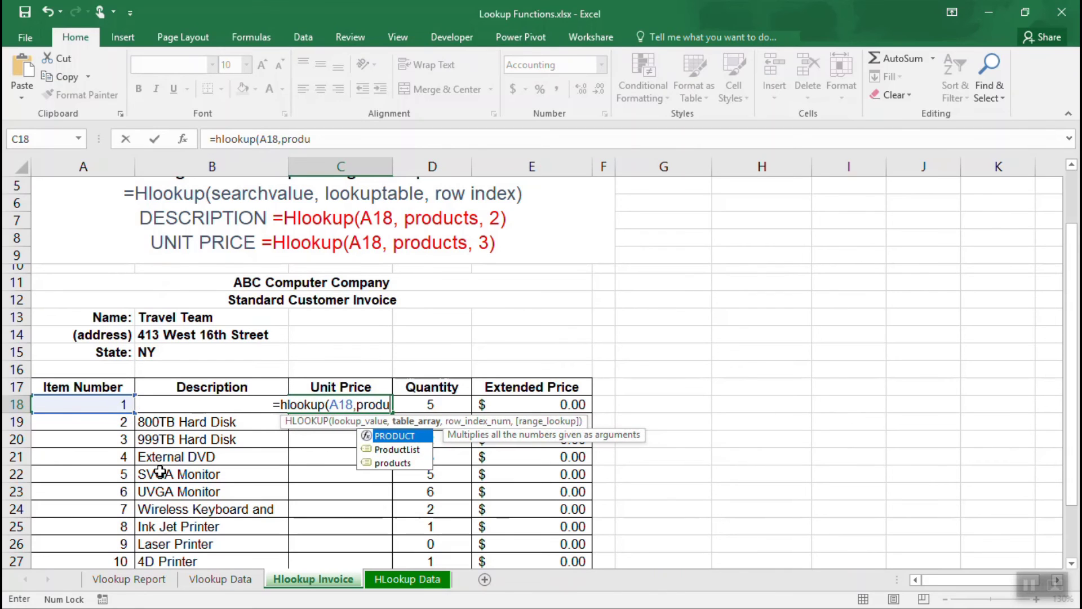
pyautogui.write('cts,')
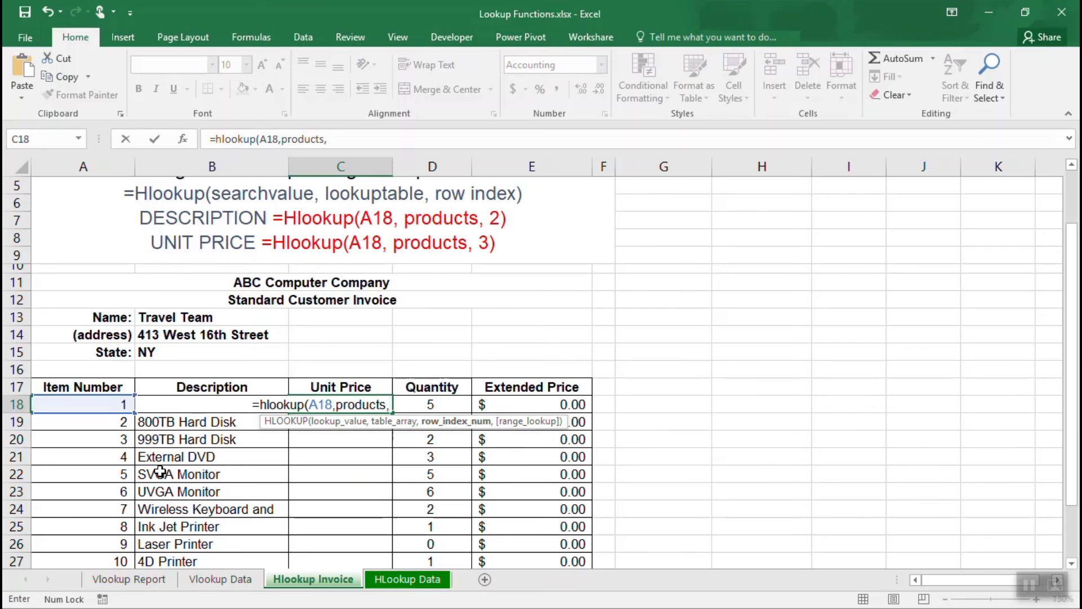
pyautogui.write('3')
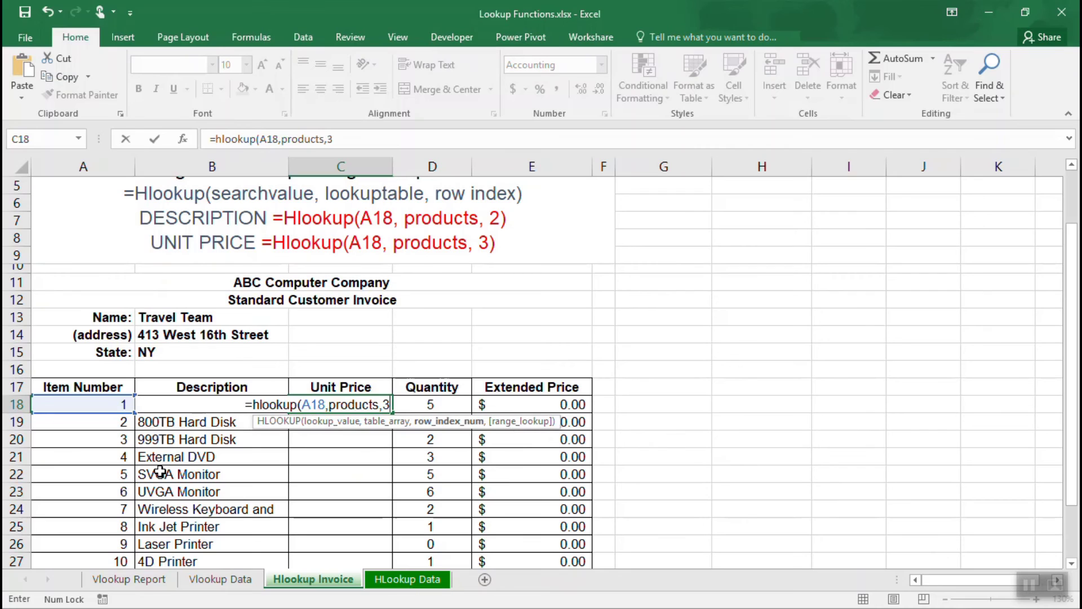
pyautogui.write(')')
pyautogui.press('Return')
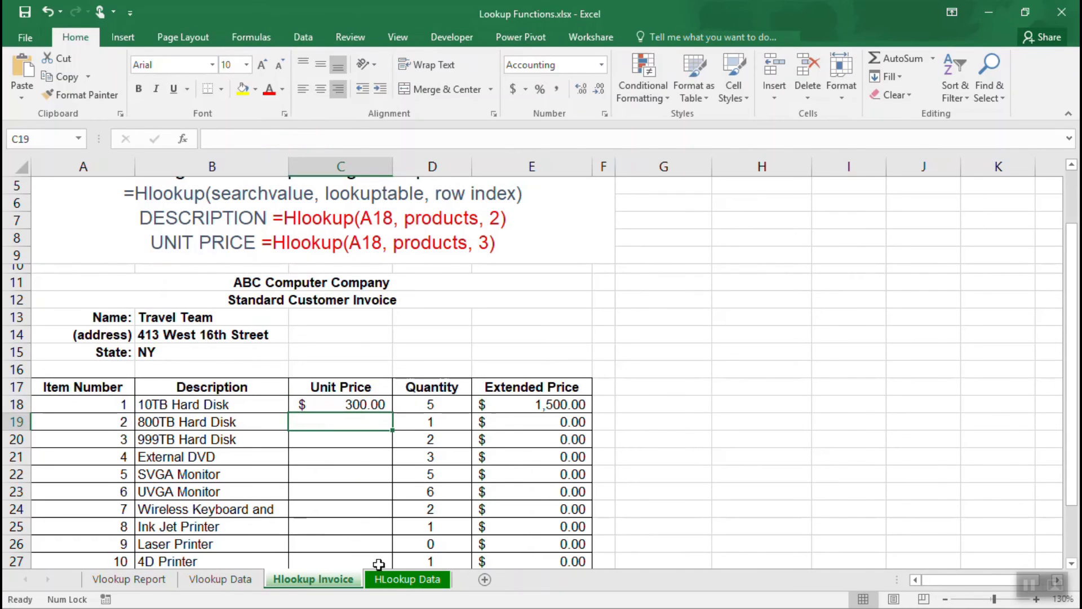
# Step: Check the unit price returned for item 1 against cell C6 on the HLookup Data sheet
pyautogui.click(398, 581)
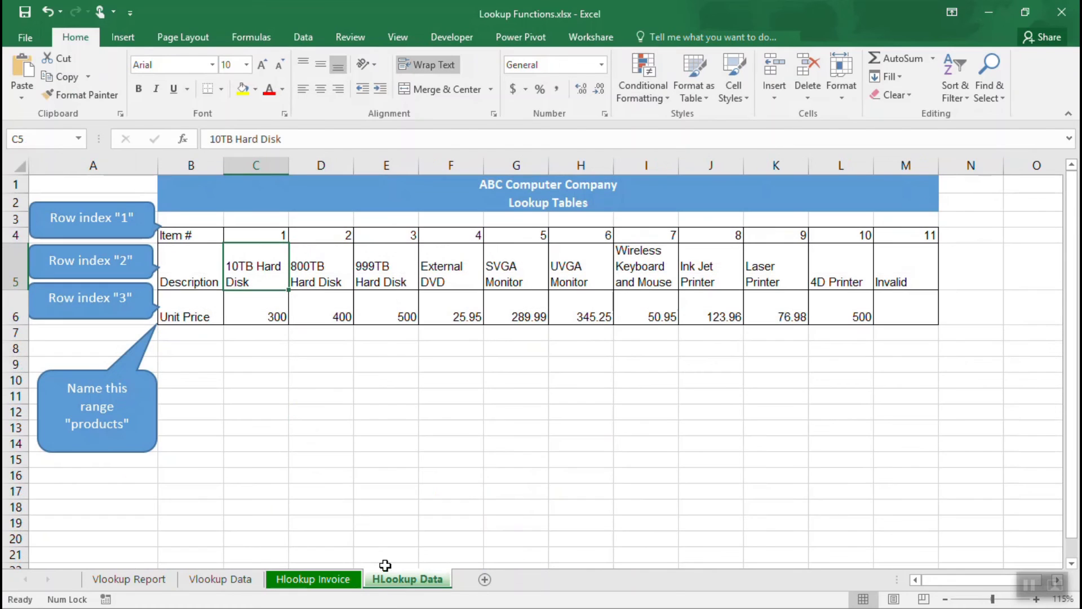
pyautogui.click(259, 332)
pyautogui.click(265, 310)
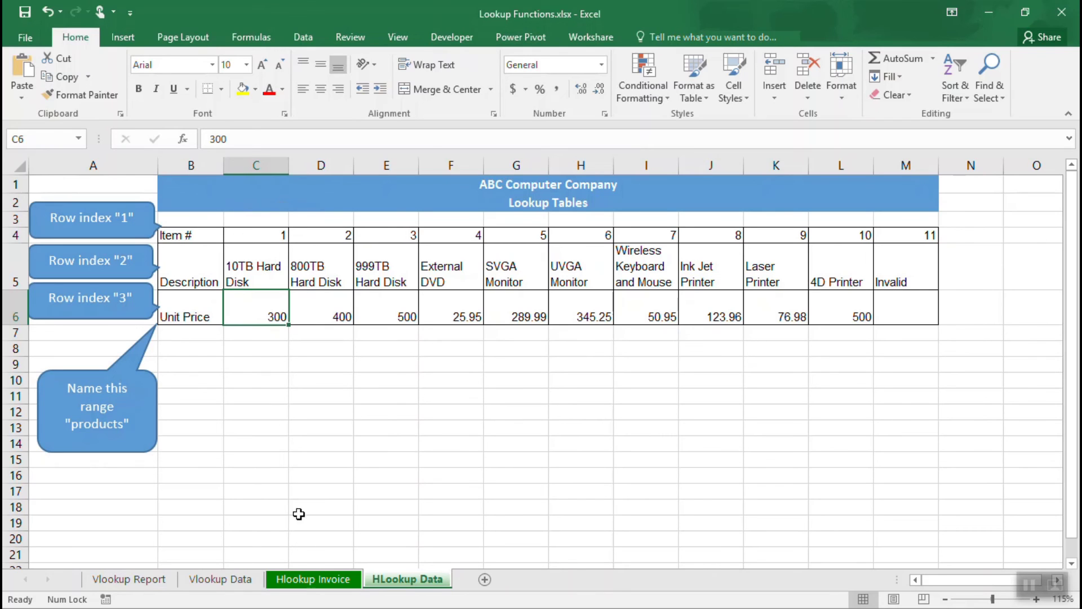
# Step: Copy the unit price formula in C18 of the Hlookup Invoice sheet down through C27 and check the copy in C19
pyautogui.click(322, 583)
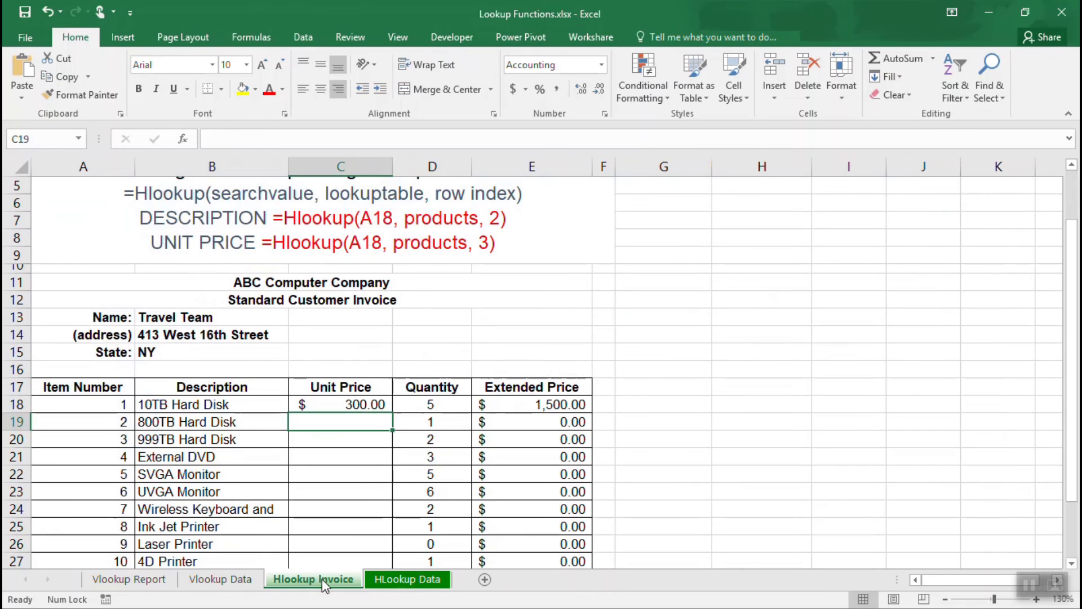
pyautogui.click(344, 405)
pyautogui.scroll(-1, 394, 394)
pyautogui.moveTo(393, 361); pyautogui.dragTo(393, 516)
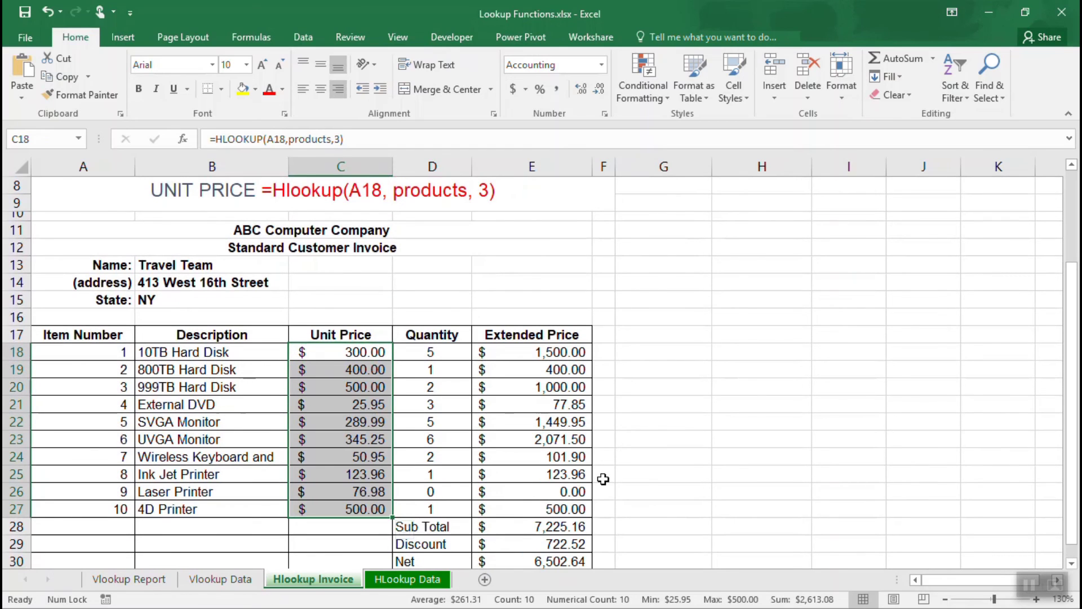
pyautogui.click(366, 372)
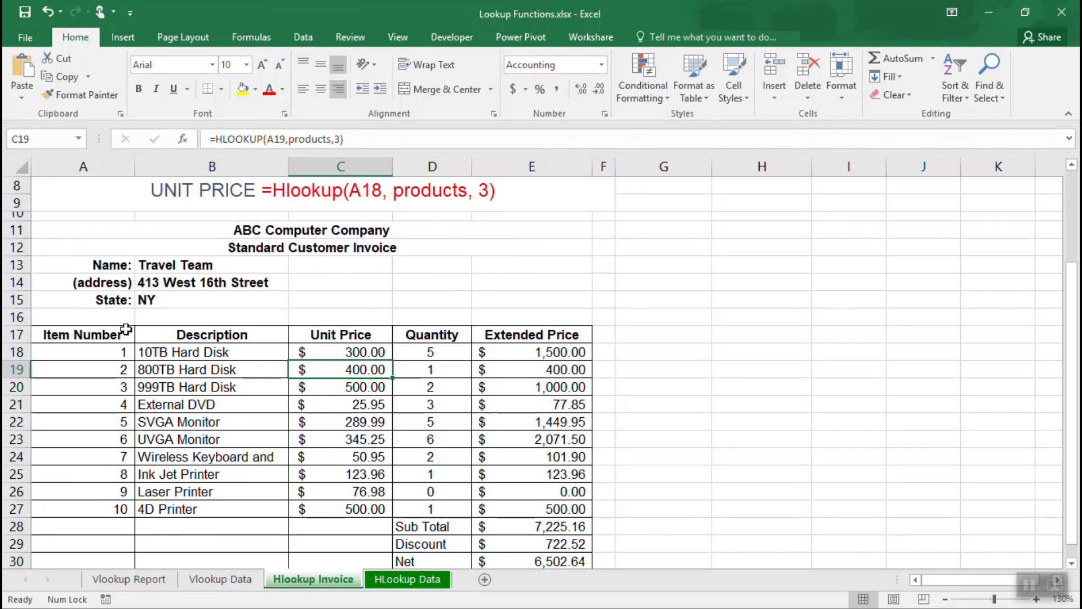
# Step: Compare the invoice's lookup value in A18 with the Item # row B4:M4 on the HLookup Data sheet
pyautogui.click(84, 360)
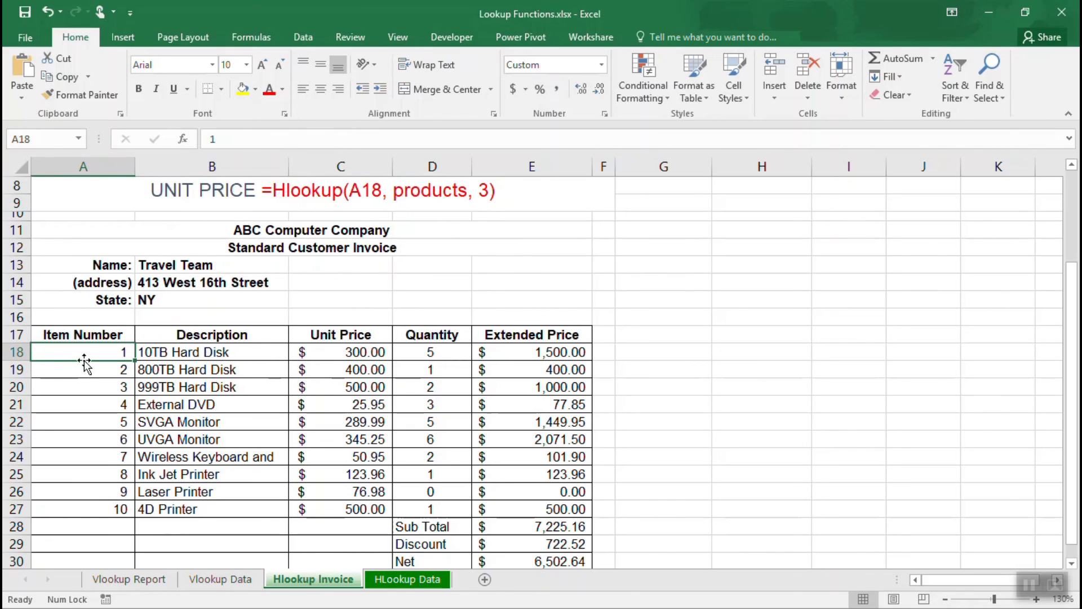
pyautogui.click(422, 582)
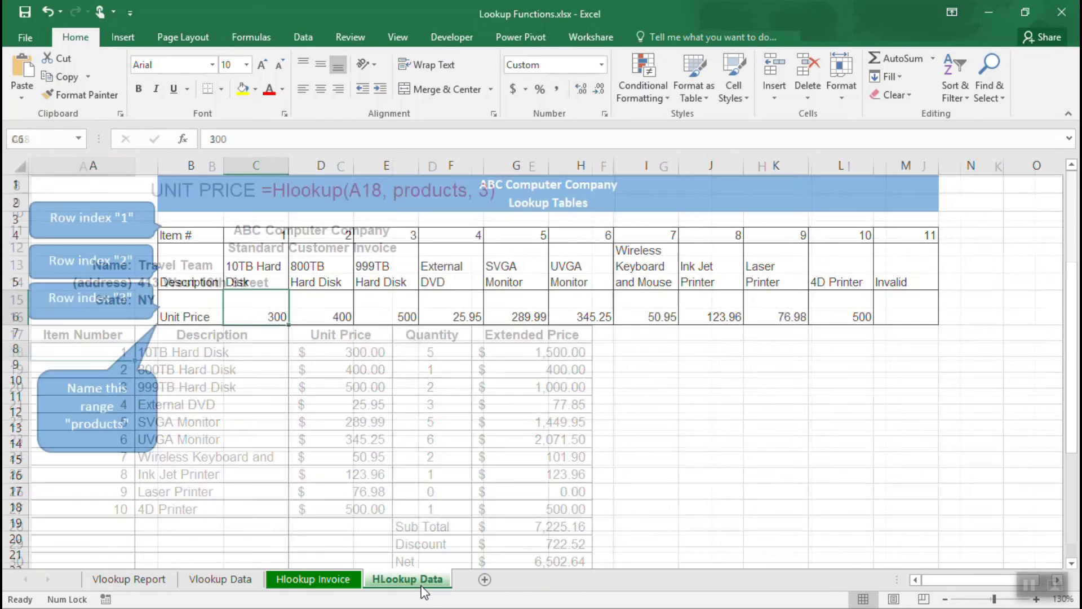
pyautogui.click(204, 233)
pyautogui.moveTo(204, 233); pyautogui.dragTo(899, 235)
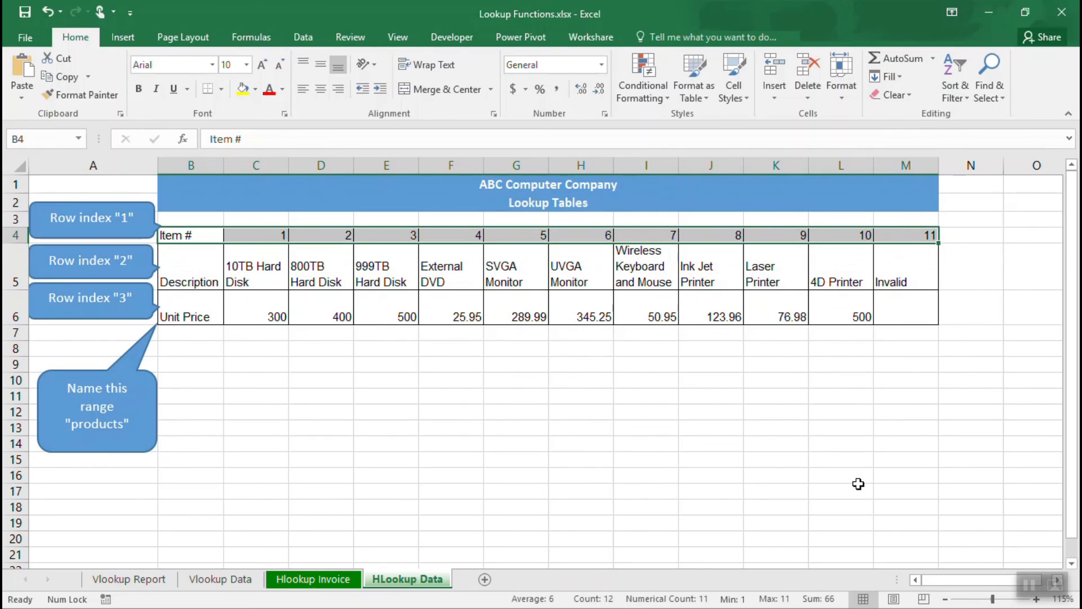
pyautogui.click(277, 235)
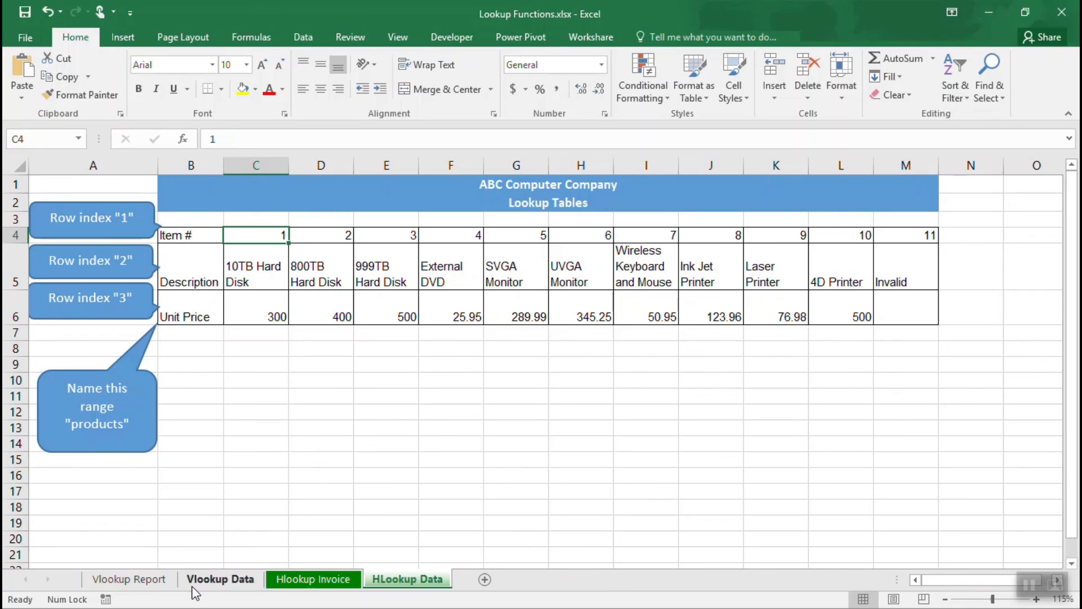
# Step: Compare the vertical table layout on Vlookup Data with the horizontal one on HLookup Data, and return to the Hlookup Invoice sheet
pyautogui.click(220, 579)
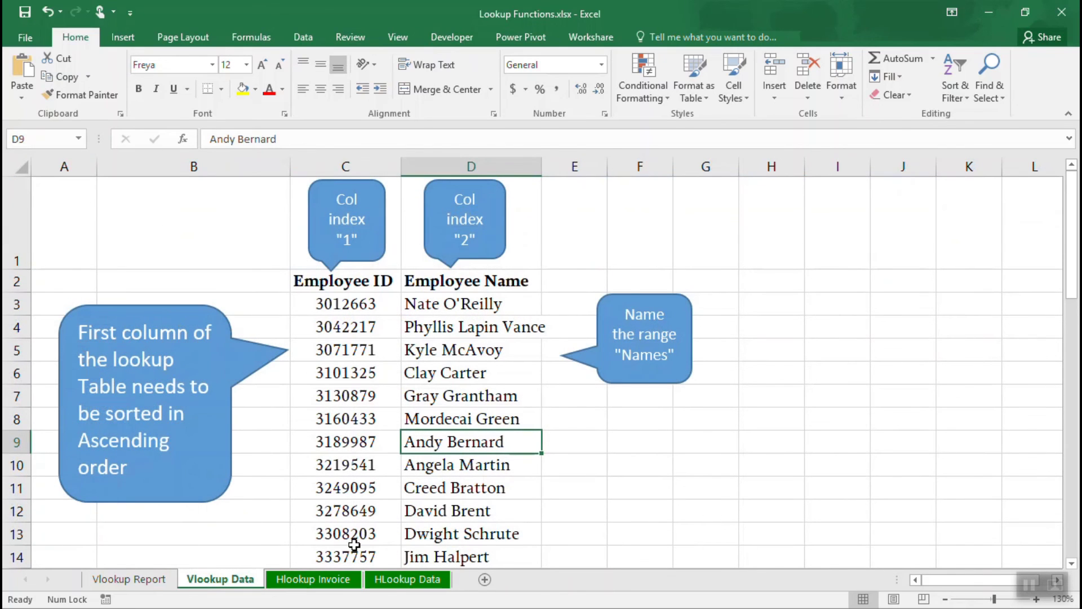
pyautogui.click(395, 581)
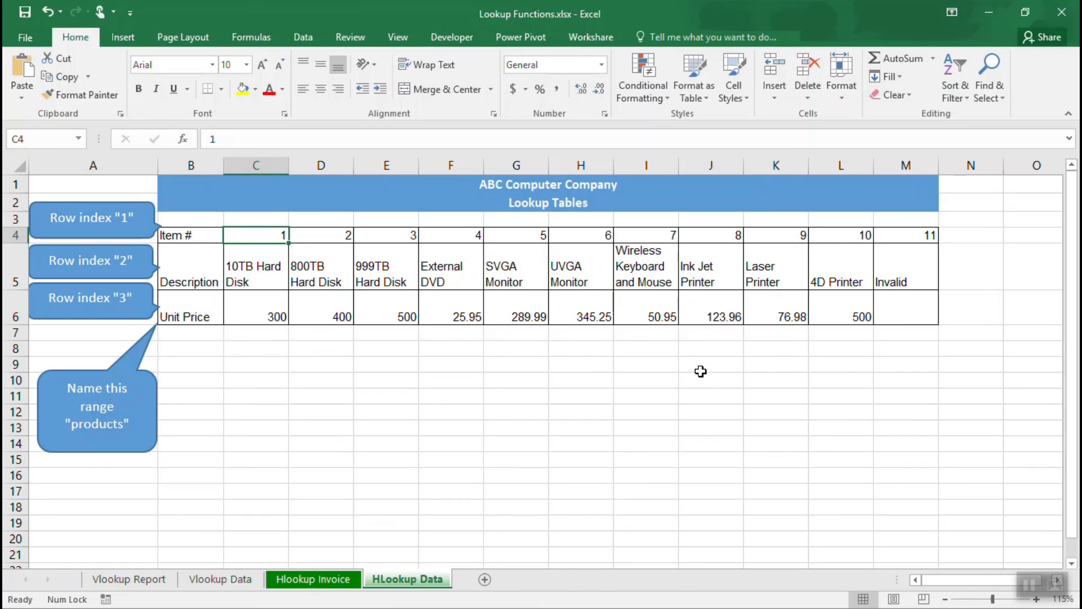
pyautogui.click(313, 579)
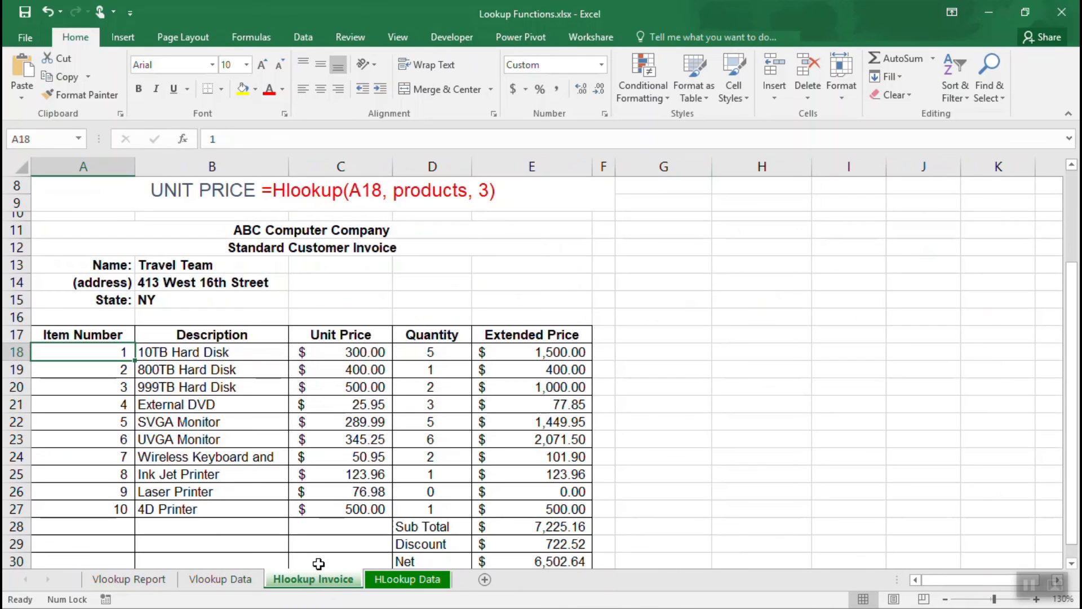